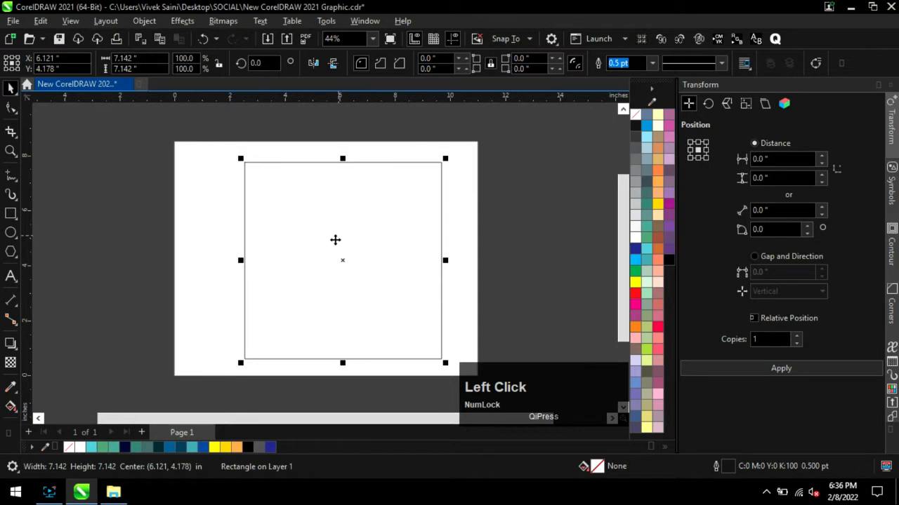
# Step: Fill the square with dark teal C95 M64 Y56 K53 and change it to an elliptical fountain fill
pyautogui.click(160, 448)
pyautogui.click(396, 245)
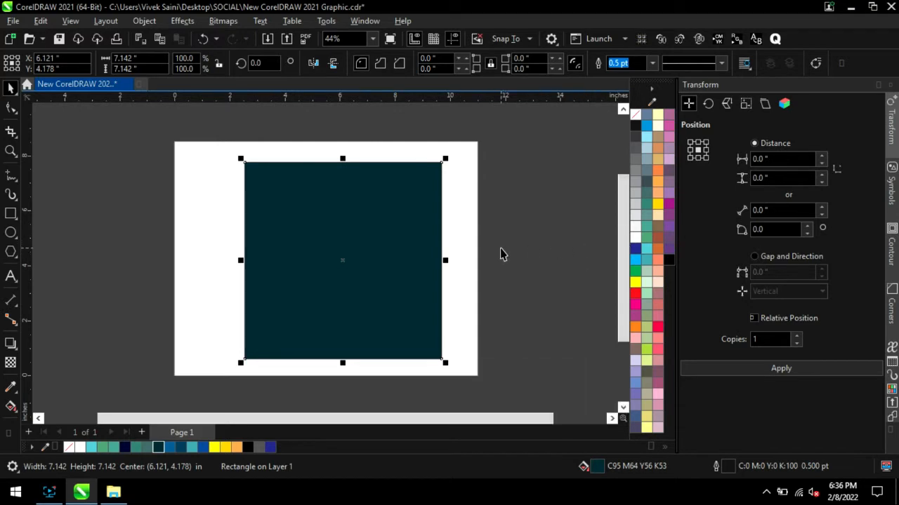
pyautogui.press('g')
pyautogui.click(56, 63)
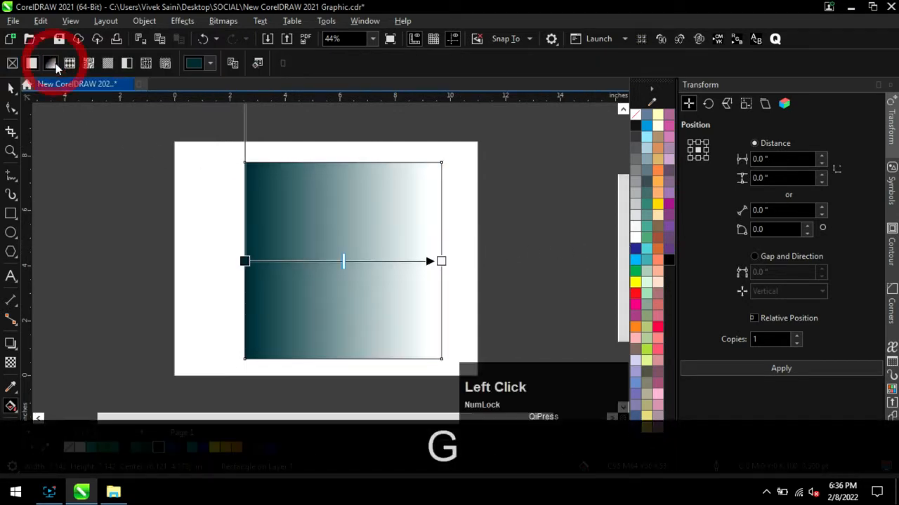
pyautogui.click(254, 63)
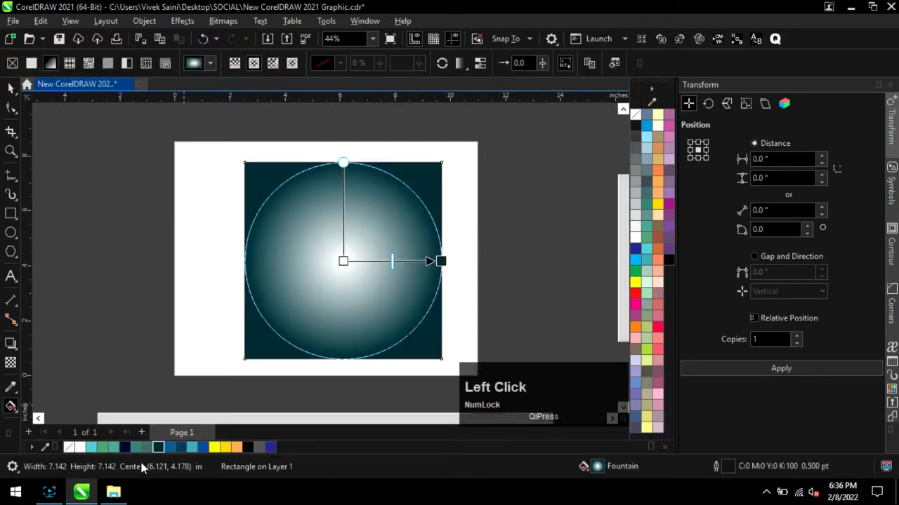
# Step: Colour the square's gradient dark teal at the centre and black at the outer end, extending it beyond the square's edges
pyautogui.click(341, 262)
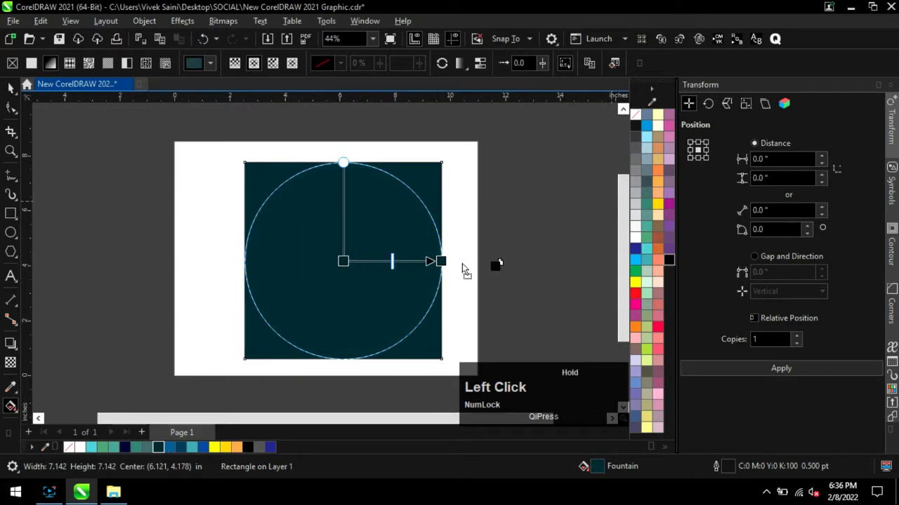
pyautogui.moveTo(446, 268); pyautogui.dragTo(412, 263)
pyautogui.moveTo(474, 260); pyautogui.dragTo(497, 259)
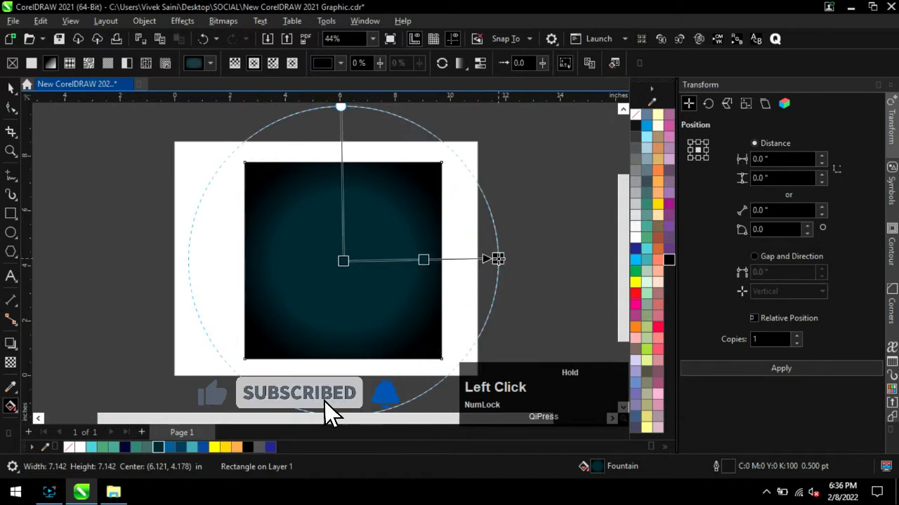
pyautogui.click(116, 175)
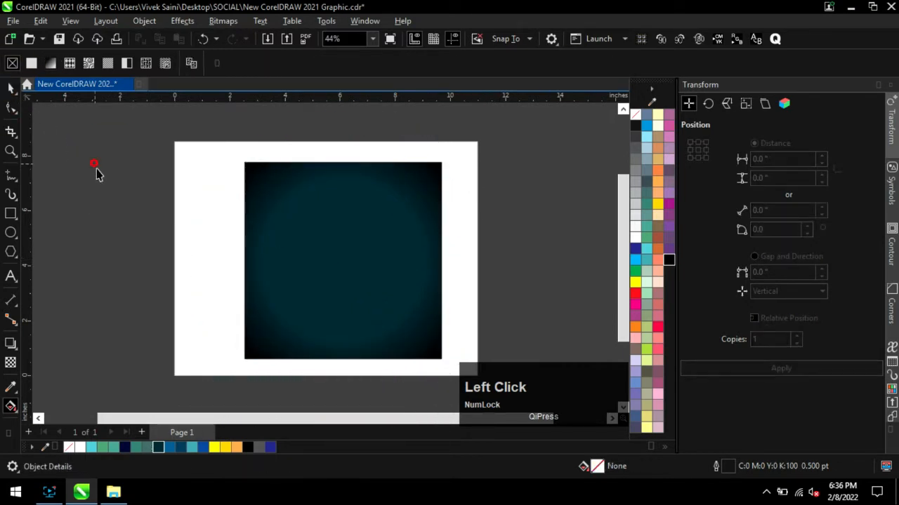
# Step: Import the background city image and scale it to about 10.22 by 7.665 inches over the square
pyautogui.click(110, 494)
pyautogui.moveTo(220, 125); pyautogui.dragTo(479, 242)
pyautogui.scroll(-2, 241, 257)
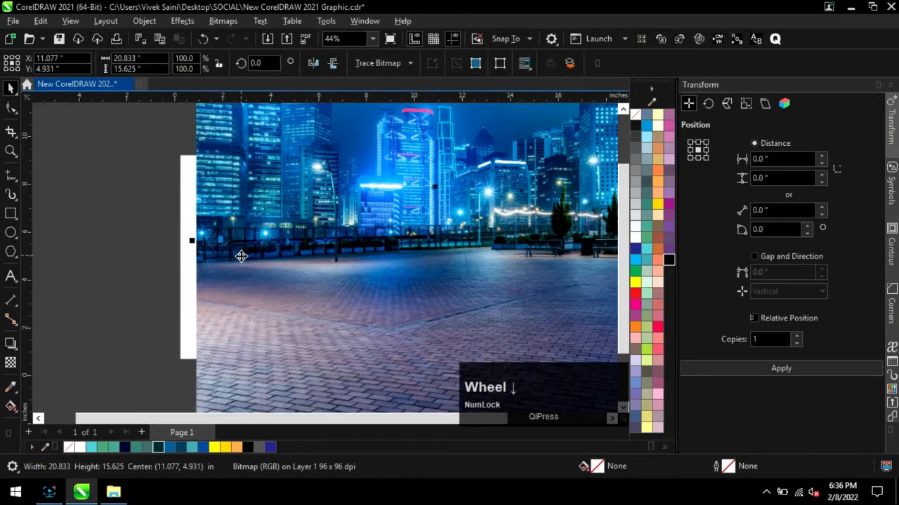
pyautogui.moveTo(501, 356); pyautogui.dragTo(333, 229)
pyautogui.moveTo(313, 204); pyautogui.dragTo(378, 316)
pyautogui.moveTo(361, 287); pyautogui.dragTo(311, 260)
pyautogui.scroll(2, 305, 260)
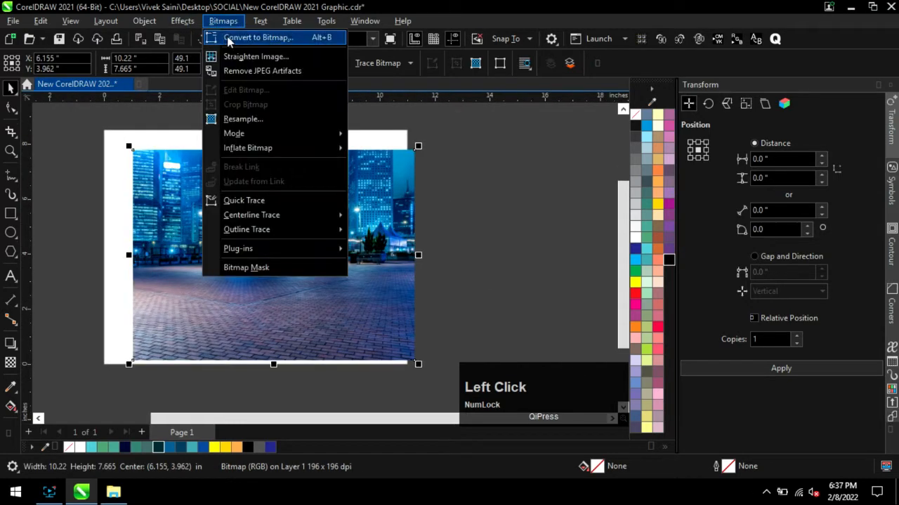
# Step: Convert the city image to a 200 dpi bitmap in Grayscale (8-bit) colour mode
pyautogui.click(223, 36)
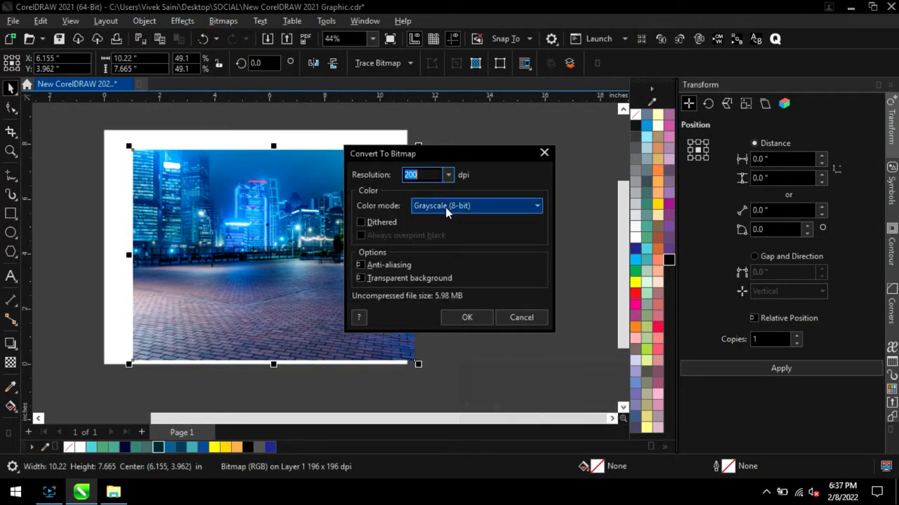
pyautogui.click(450, 211)
pyautogui.click(445, 239)
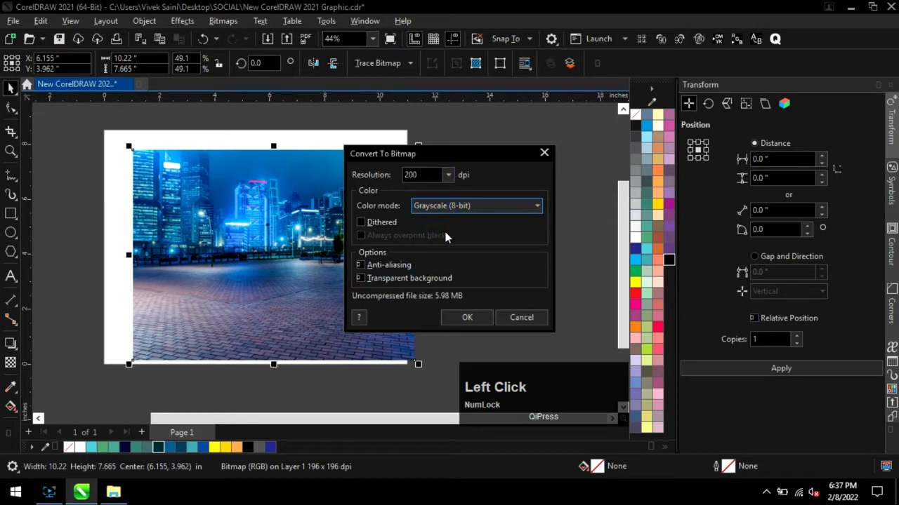
pyautogui.click(463, 316)
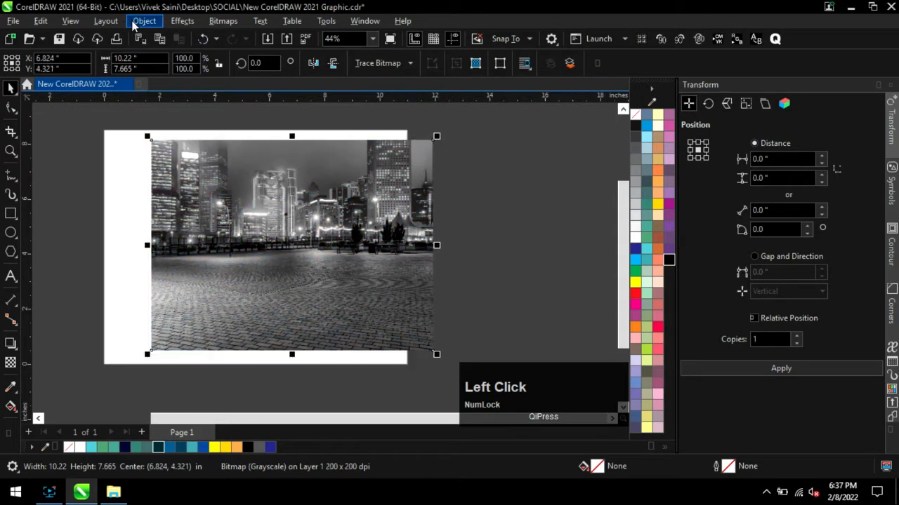
# Step: Set the grayscale city bitmap's transparency merge mode to Overlay
pyautogui.click(11, 363)
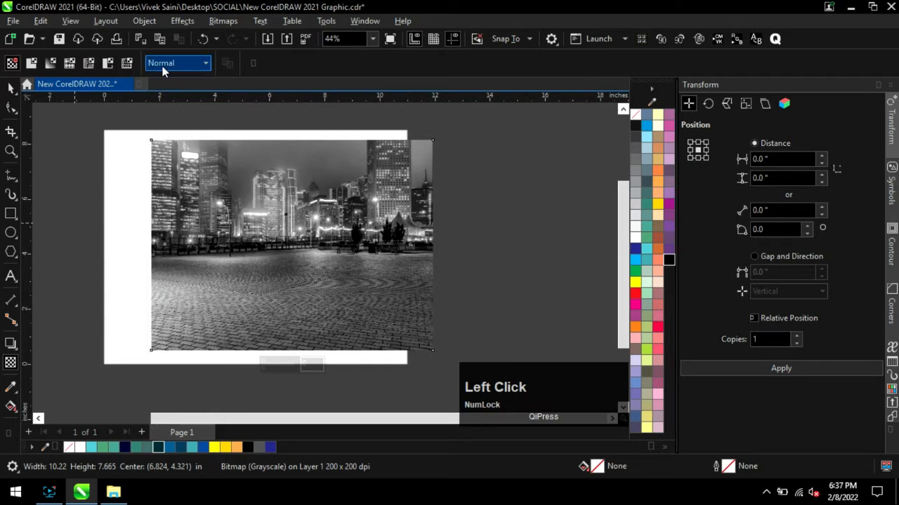
pyautogui.click(171, 63)
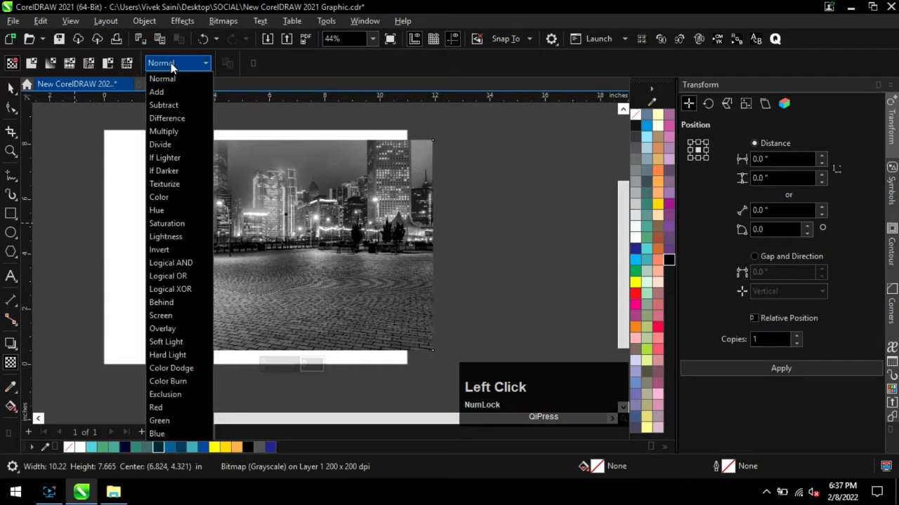
pyautogui.click(160, 329)
pyautogui.click(11, 89)
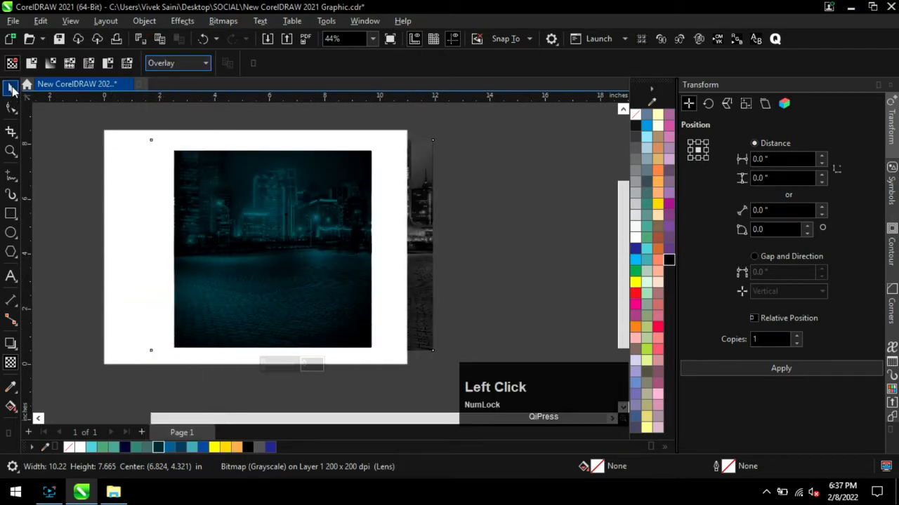
# Step: Move the city bitmap off the page and PowerClip it inside the teal gradient square
pyautogui.scroll(2, 307, 217)
pyautogui.scroll(-3, 189, 205)
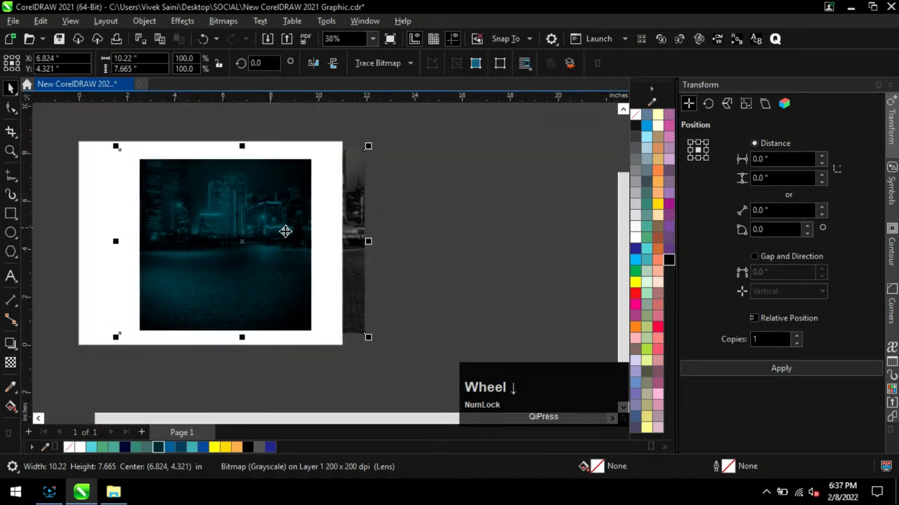
pyautogui.scroll(-1, 347, 229)
pyautogui.moveTo(327, 238); pyautogui.dragTo(530, 238)
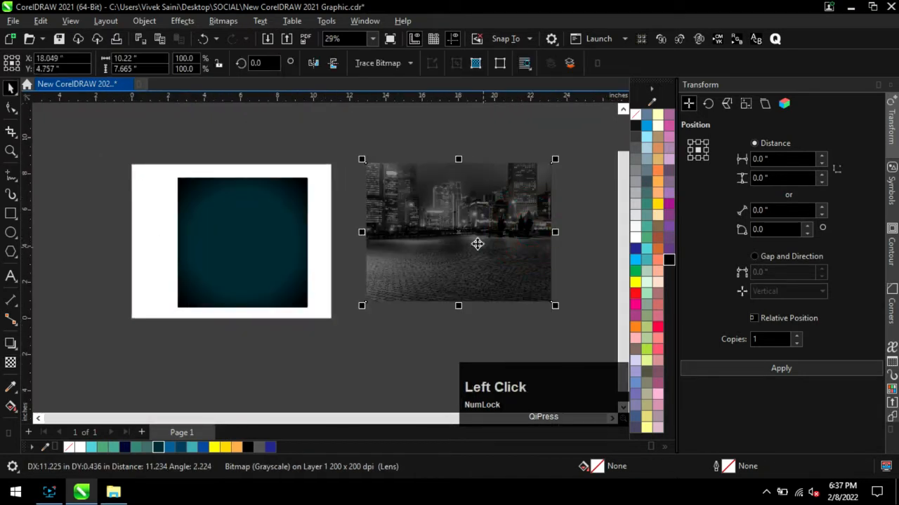
pyautogui.rightClick(473, 232)
pyautogui.click(526, 278)
pyautogui.click(262, 218)
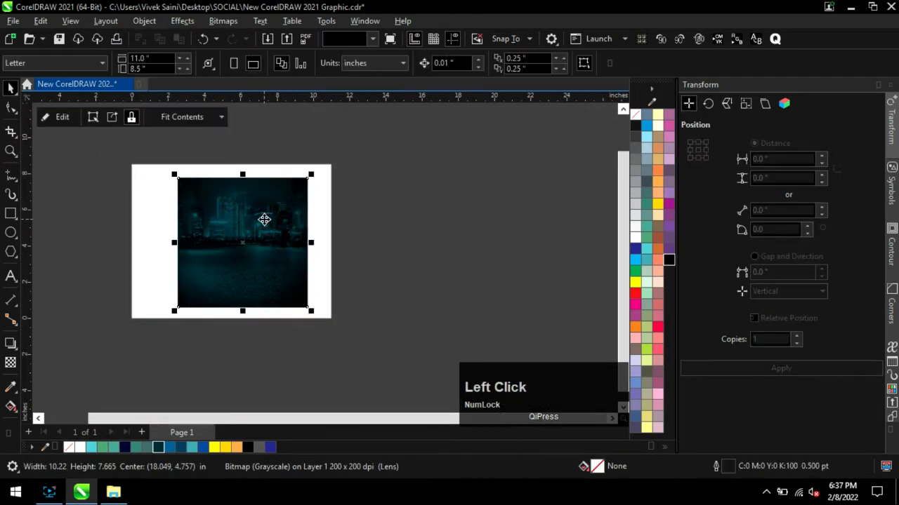
pyautogui.scroll(2, 254, 238)
pyautogui.scroll(-2, 217, 207)
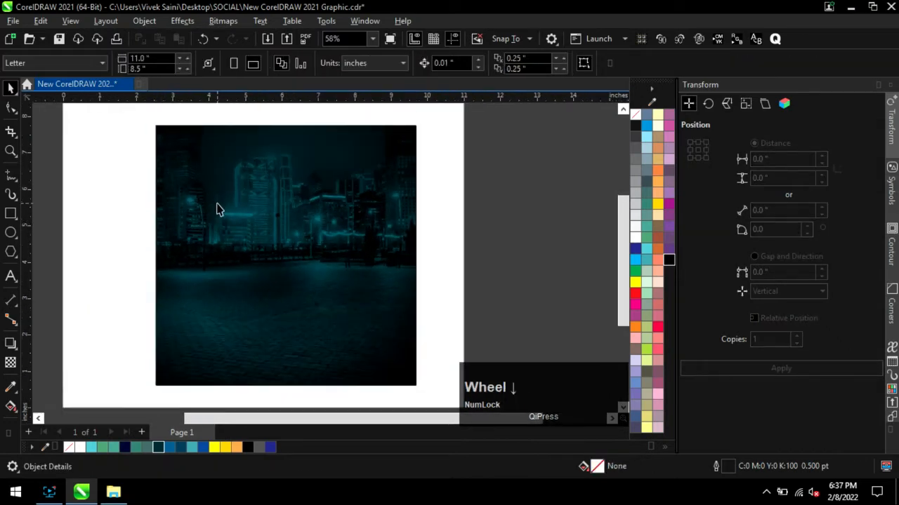
# Step: Import the fog image and scale it to about 7.176 by 3.588 inches across the middle of the square
pyautogui.click(113, 492)
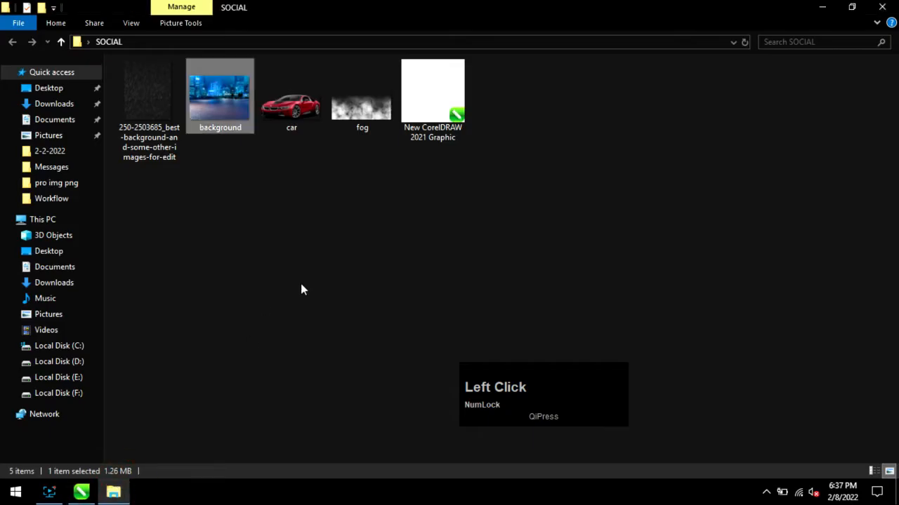
pyautogui.moveTo(358, 121); pyautogui.dragTo(261, 251)
pyautogui.moveTo(365, 294); pyautogui.dragTo(395, 307)
pyautogui.scroll(1, 263, 282)
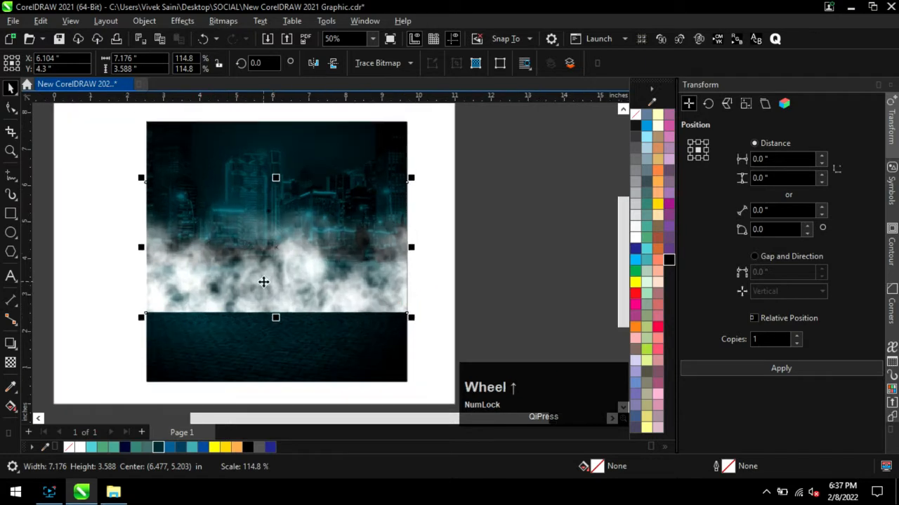
# Step: Apply a vertical linear fountain transparency to the fog so that it fades out toward its lower edge
pyautogui.click(10, 363)
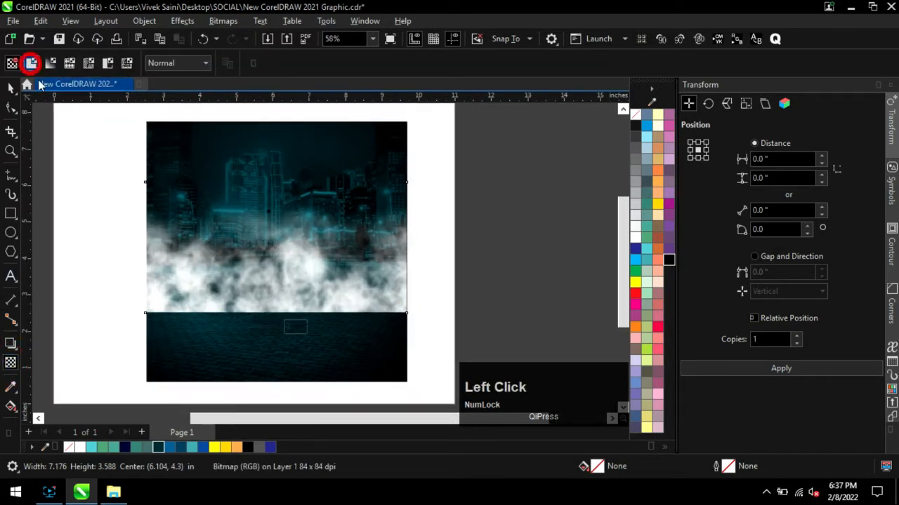
pyautogui.scroll(2, 273, 269)
pyautogui.moveTo(274, 256); pyautogui.dragTo(274, 324)
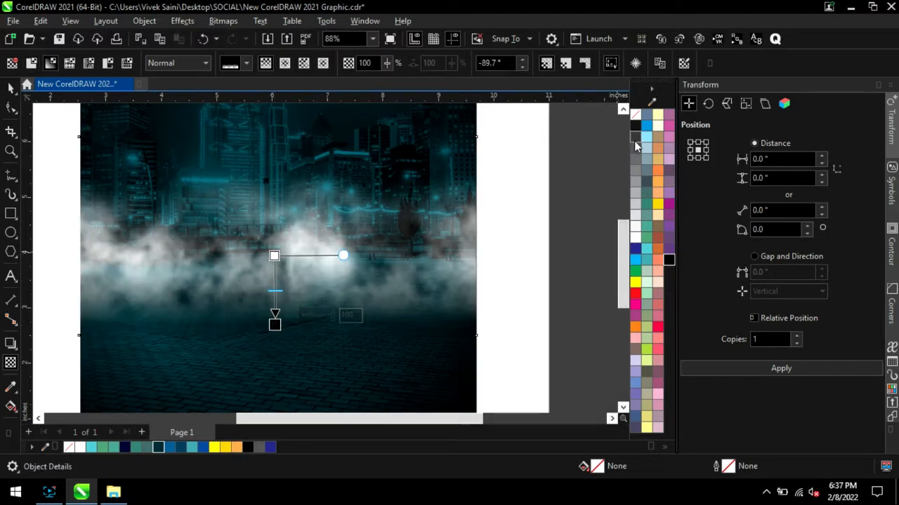
pyautogui.moveTo(634, 146); pyautogui.dragTo(324, 236)
pyautogui.moveTo(273, 257); pyautogui.dragTo(273, 257)
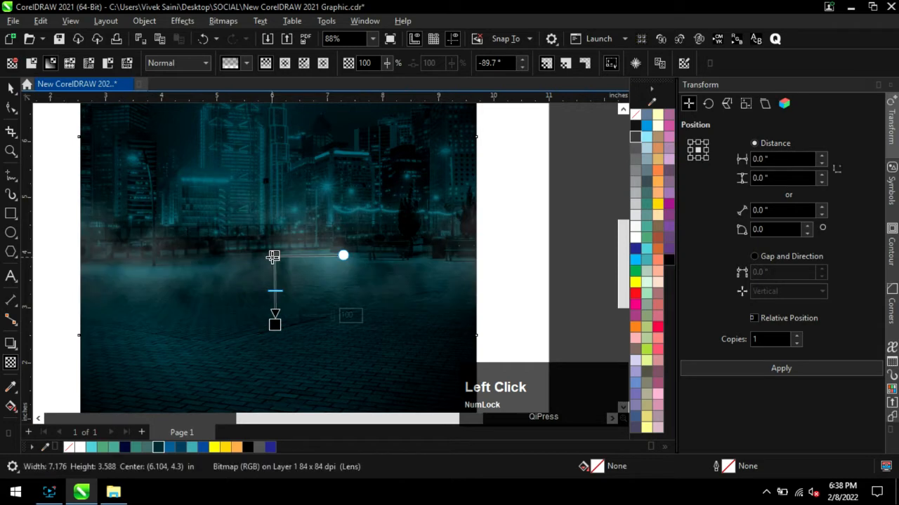
pyautogui.hotkey('ctrl', 'z')
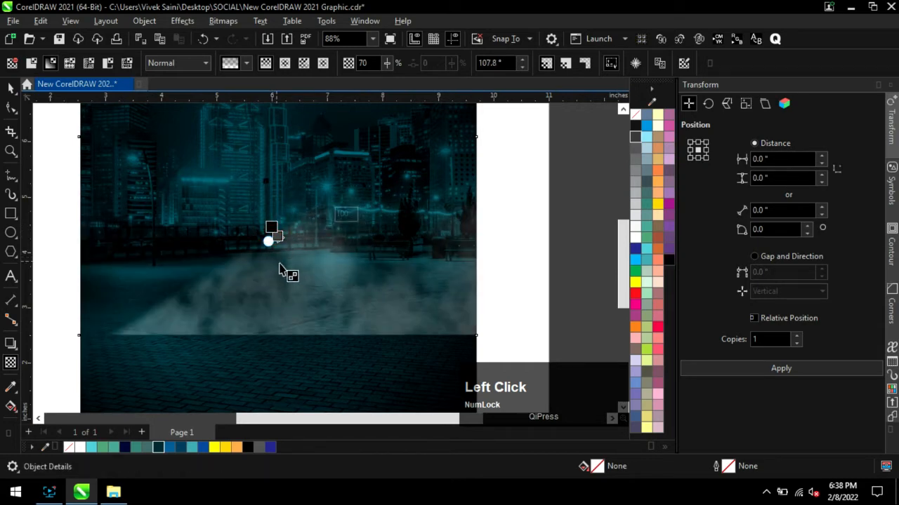
# Step: Set the start node of the fog's linear transparency to light gray and deselect the fog
pyautogui.moveTo(645, 225); pyautogui.dragTo(277, 236)
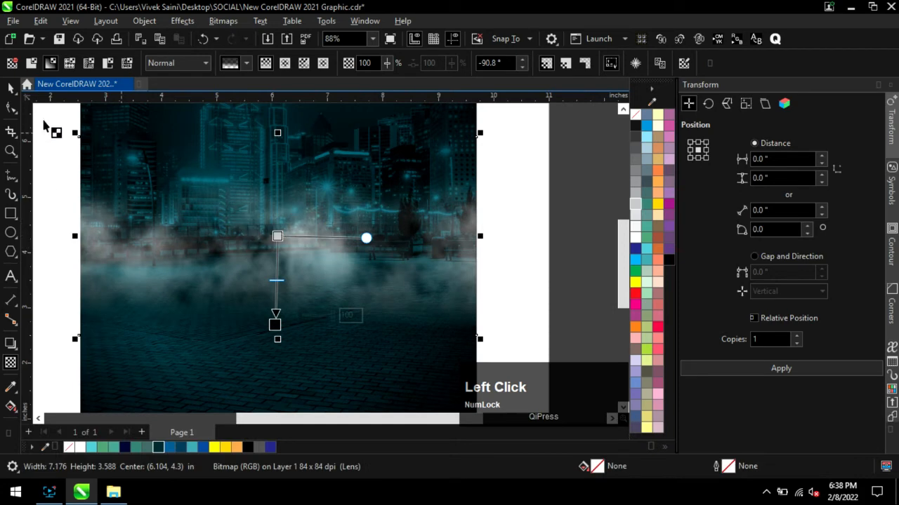
pyautogui.scroll(-2, 397, 304)
pyautogui.click(484, 274)
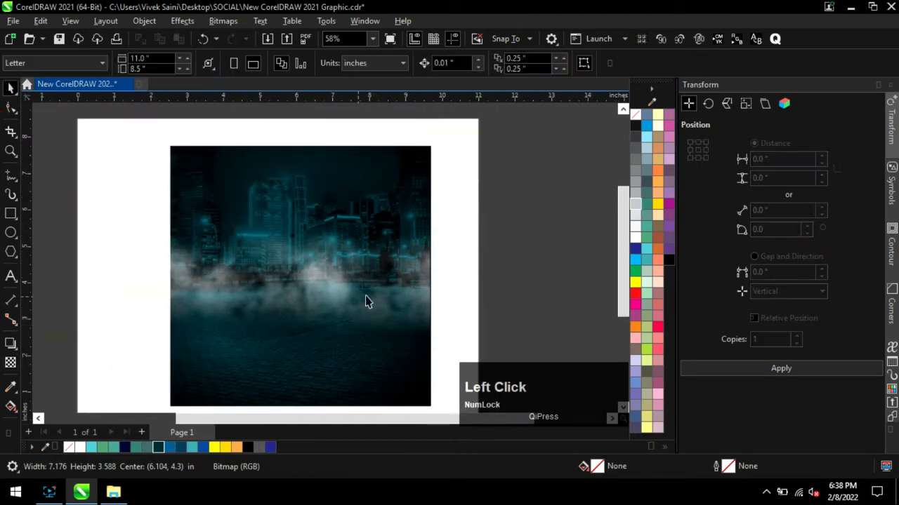
pyautogui.click(531, 278)
# Step: Import the dark rain texture image over the scene and widen it to about 7.608 inches to cover the square
pyautogui.click(113, 491)
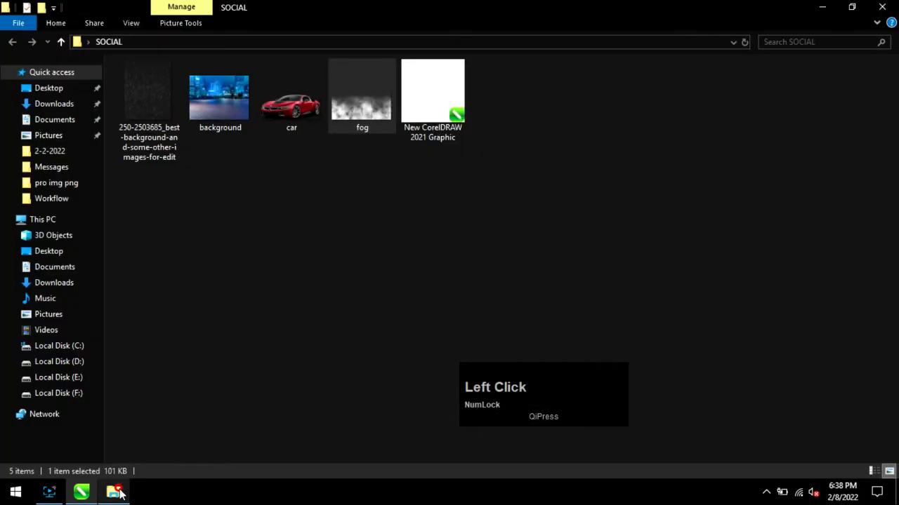
pyautogui.click(356, 243)
pyautogui.moveTo(164, 118); pyautogui.dragTo(321, 281)
pyautogui.scroll(-1, 247, 287)
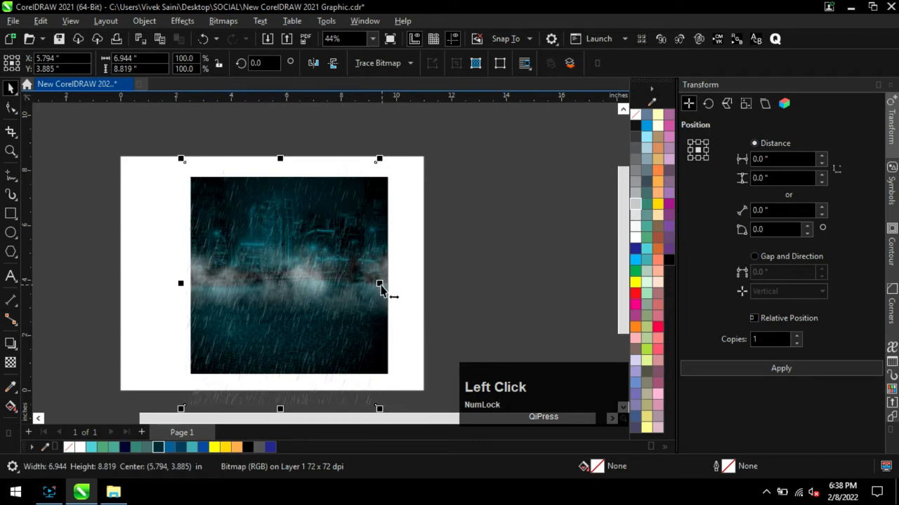
pyautogui.moveTo(379, 288); pyautogui.dragTo(399, 290)
pyautogui.scroll(2, 294, 245)
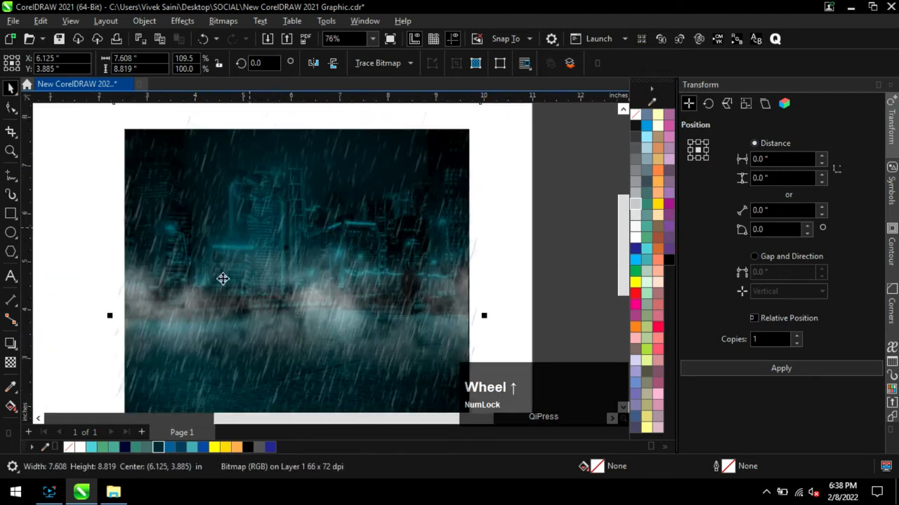
# Step: Apply a uniform transparency of 50 to the rain image
pyautogui.click(10, 364)
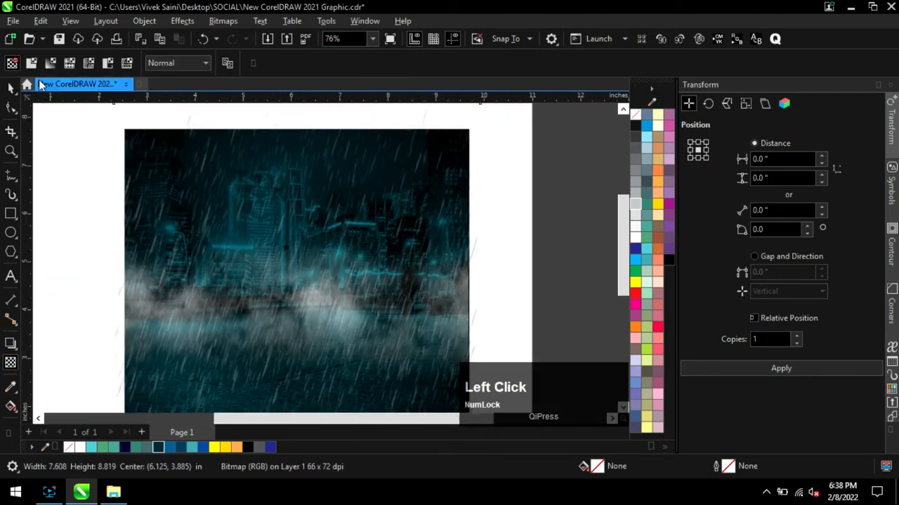
pyautogui.click(31, 63)
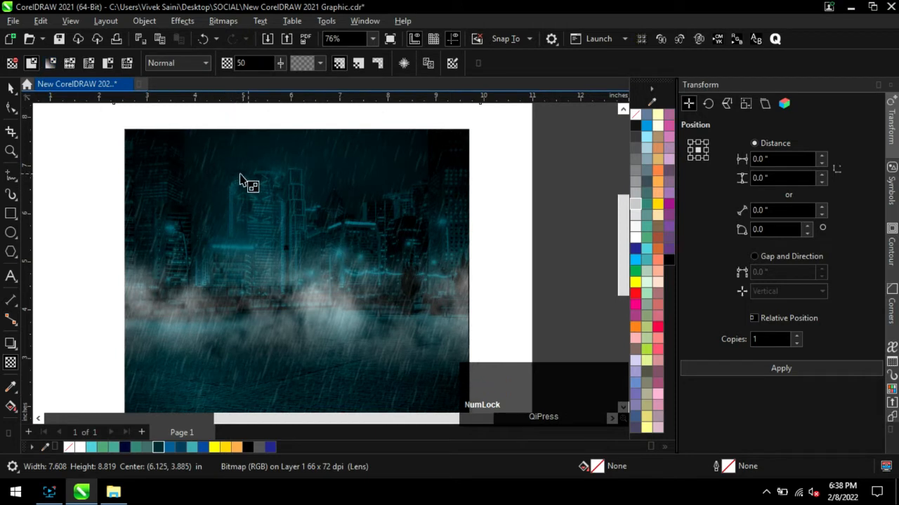
pyautogui.click(11, 86)
# Step: Move the rain image off the artwork and PowerClip it inside the square
pyautogui.scroll(-2, 176, 127)
pyautogui.moveTo(276, 162); pyautogui.dragTo(490, 181)
pyautogui.rightClick(492, 180)
pyautogui.click(526, 280)
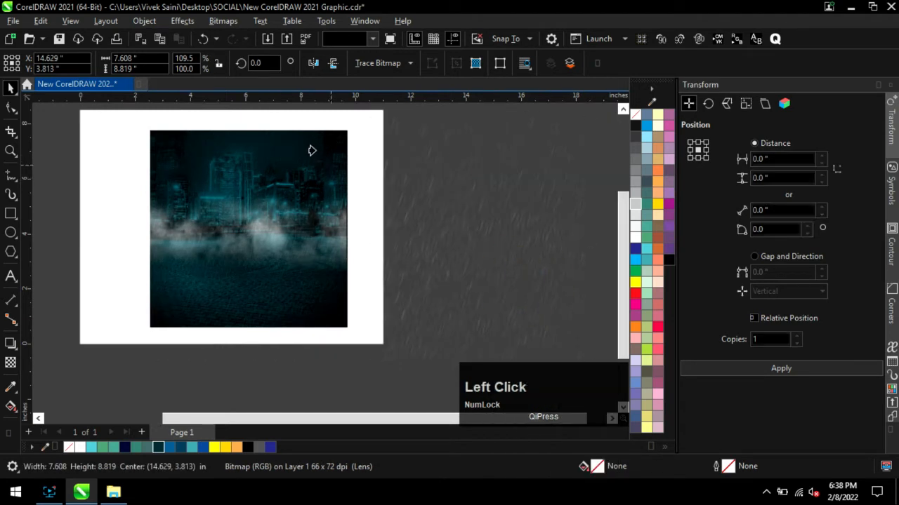
pyautogui.click(309, 148)
pyautogui.click(483, 201)
pyautogui.scroll(1, 219, 237)
pyautogui.scroll(1, 191, 228)
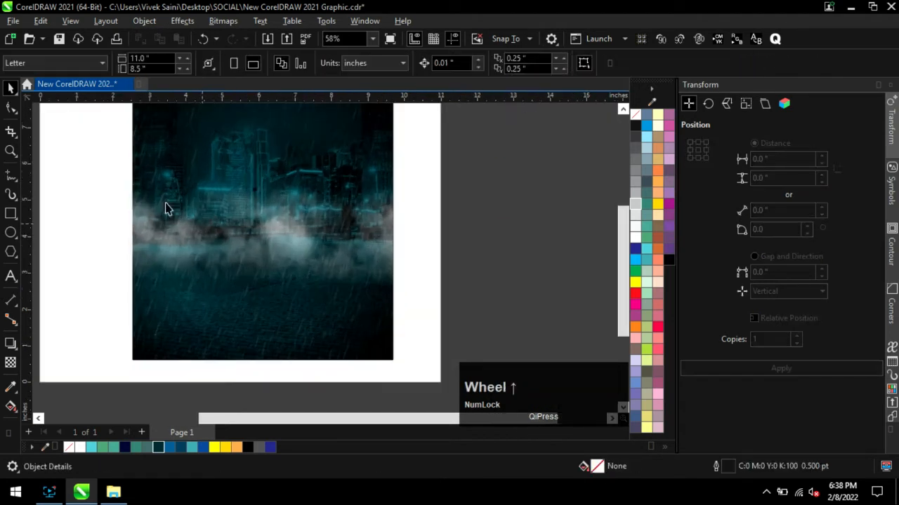
# Step: Import the red car image, scale it to about 5.53 by 2.358 inches and place it on the ground below the fog
pyautogui.click(113, 492)
pyautogui.moveTo(291, 99); pyautogui.dragTo(417, 323)
pyautogui.moveTo(579, 272); pyautogui.dragTo(537, 258)
pyautogui.moveTo(569, 188); pyautogui.dragTo(474, 223)
pyautogui.moveTo(414, 265); pyautogui.dragTo(305, 268)
pyautogui.scroll(2, 148, 261)
pyautogui.scroll(-1, 309, 282)
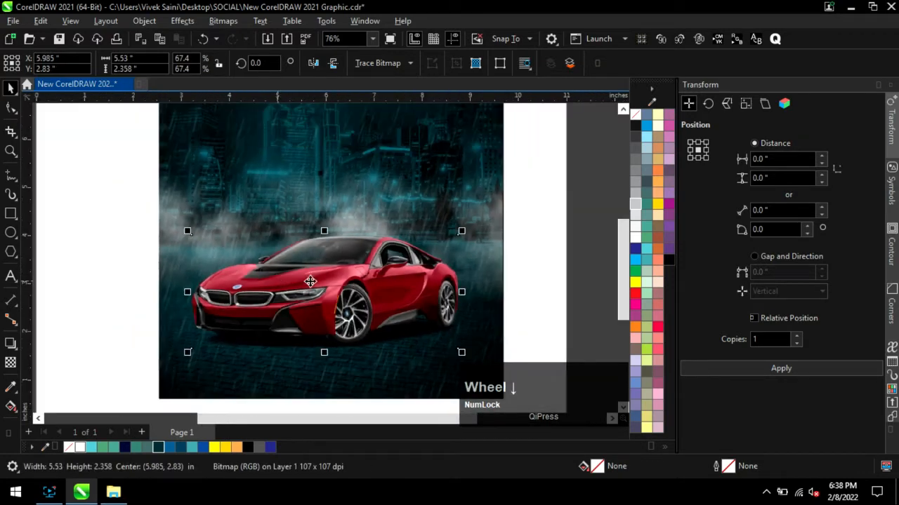
pyautogui.scroll(-1, 310, 254)
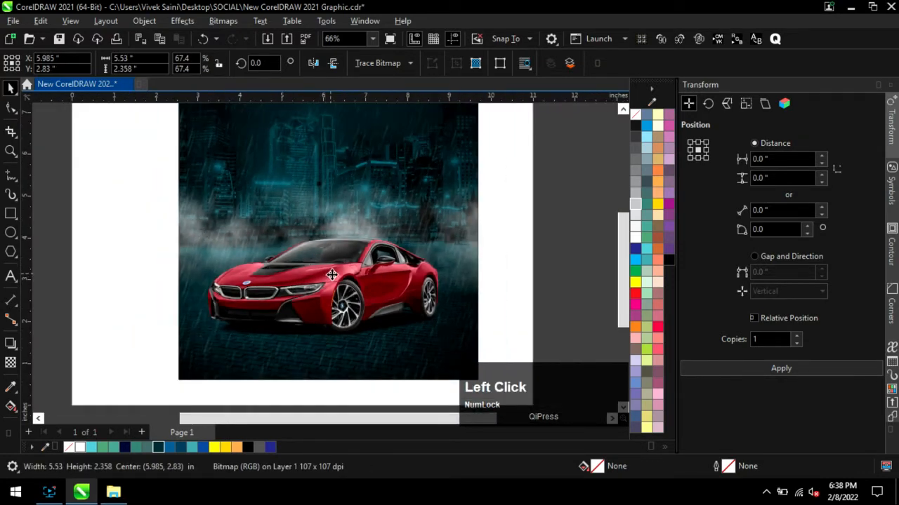
# Step: Open New Text Document from the SOCIAL folder, place its window beside the artwork and copy the word "Logo"
pyautogui.click(521, 275)
pyautogui.scroll(-2, 341, 291)
pyautogui.scroll(1, 359, 290)
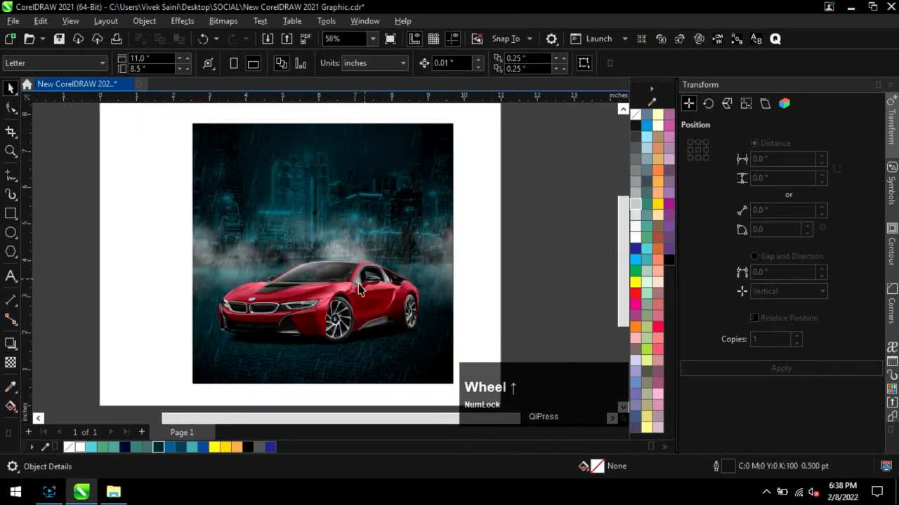
pyautogui.click(115, 493)
pyautogui.doubleClick(513, 102)
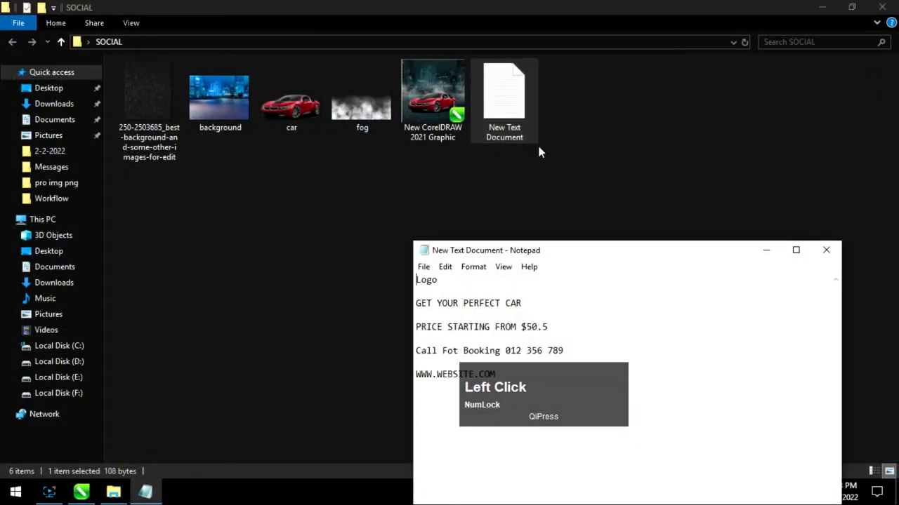
pyautogui.click(828, 7)
pyautogui.moveTo(625, 253); pyautogui.dragTo(709, 131)
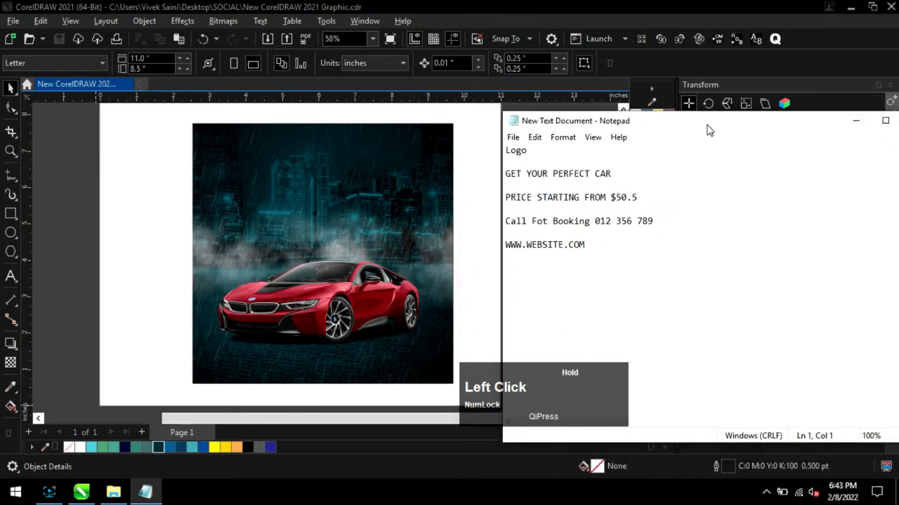
pyautogui.moveTo(530, 151); pyautogui.dragTo(493, 147)
pyautogui.hotkey('ctrl', 'c')
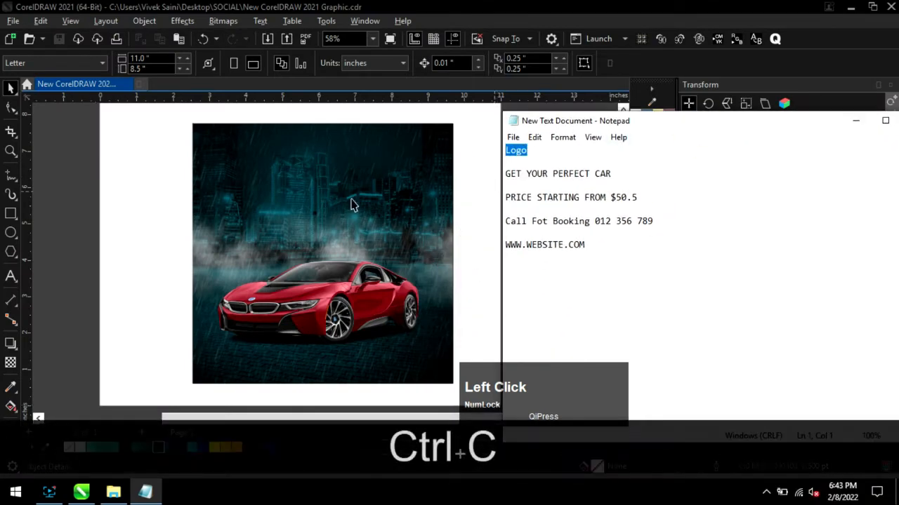
# Step: Paste "Logo" as artistic text, fill it yellow and move it to the upper-left corner of the dark square
pyautogui.click(9, 278)
pyautogui.click(133, 202)
pyautogui.hotkey('ctrl', 'v')
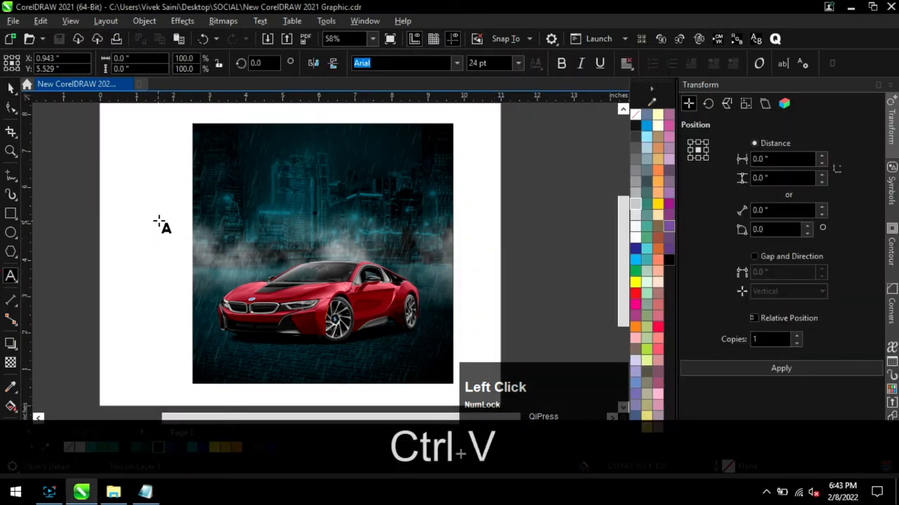
pyautogui.hotkey('ctrl', 'a')
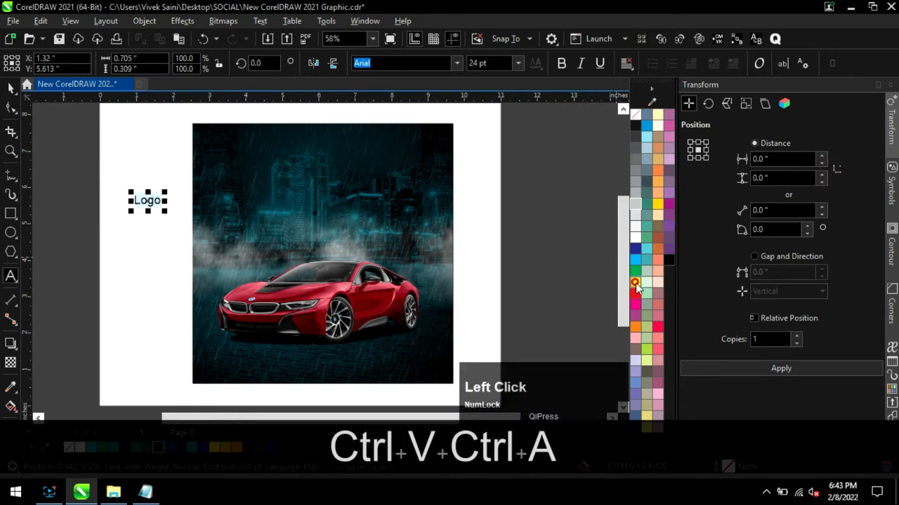
pyautogui.click(11, 88)
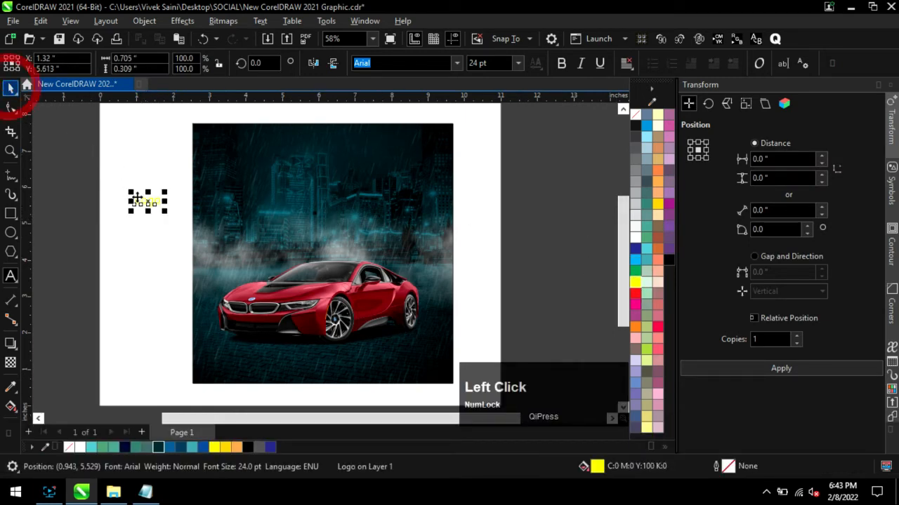
pyautogui.moveTo(226, 167); pyautogui.dragTo(215, 141)
# Step: Set the Logo text's font to Crillee It BT and enlarge it slightly to about 0.709 by 0.281 inches
pyautogui.scroll(3, 215, 141)
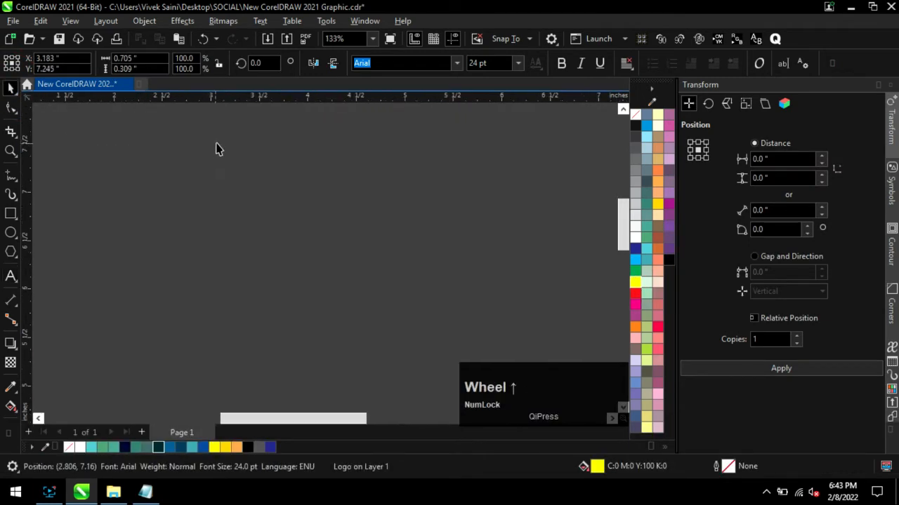
pyautogui.scroll(1, 228, 143)
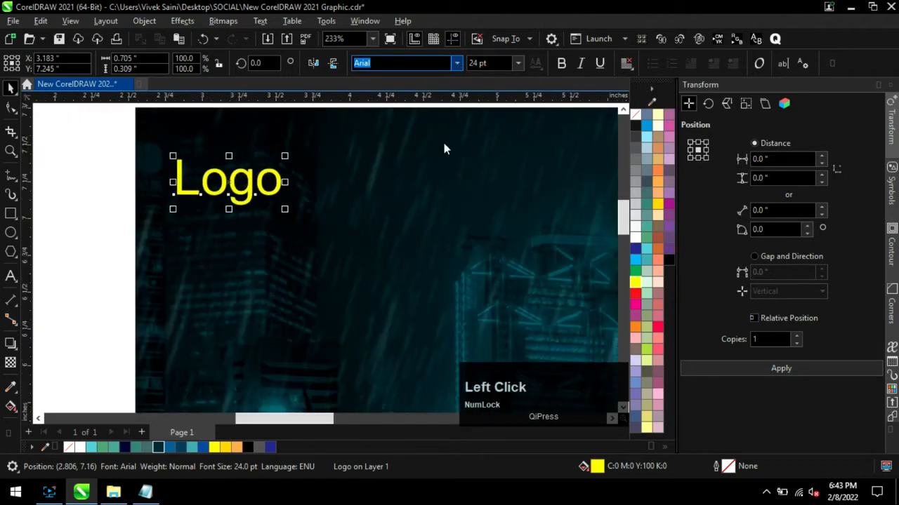
pyautogui.click(421, 139)
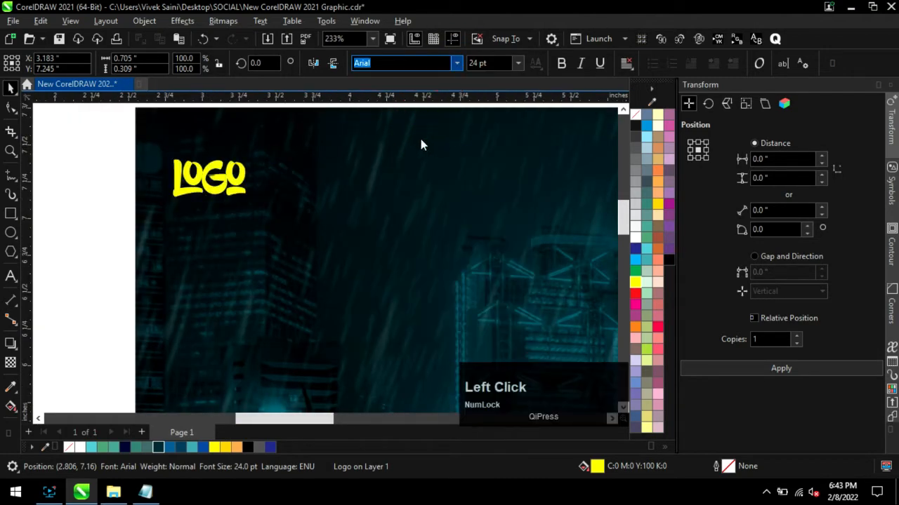
pyautogui.moveTo(262, 181); pyautogui.dragTo(287, 177)
pyautogui.scroll(-1, 217, 198)
pyautogui.scroll(-2, 217, 199)
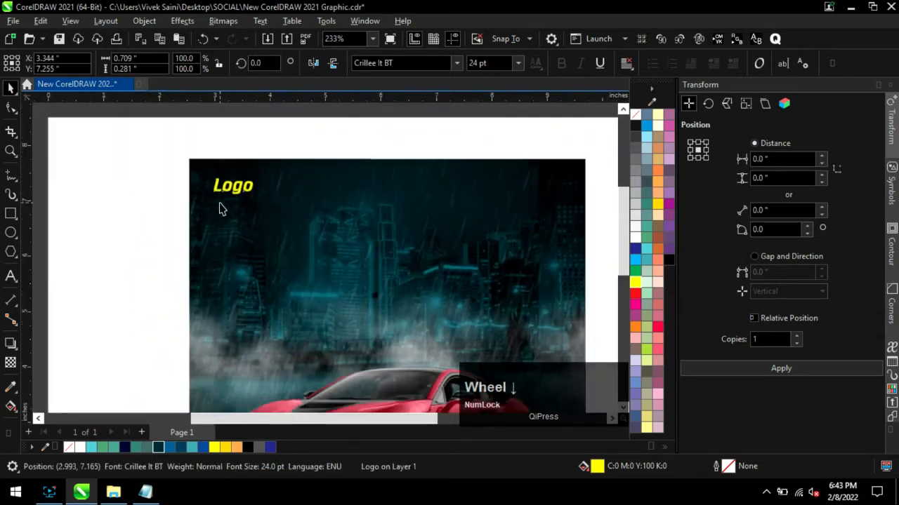
pyautogui.scroll(-1, 331, 236)
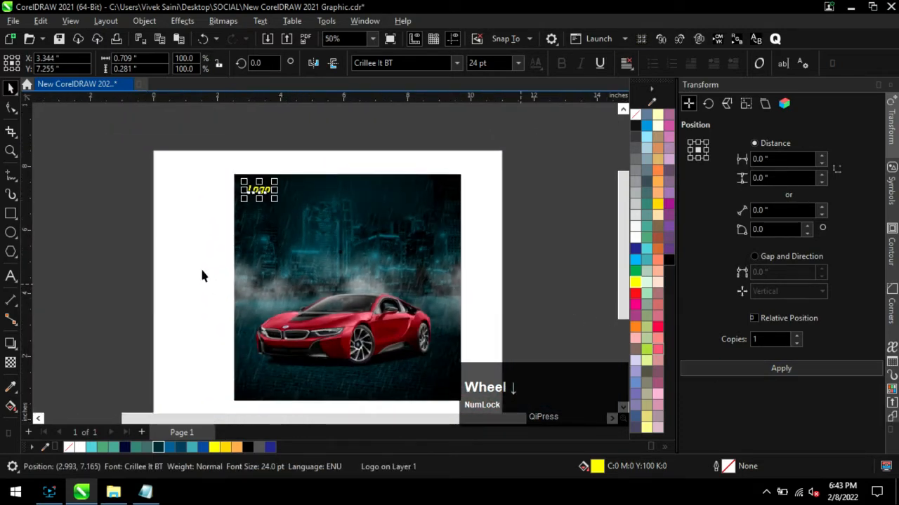
pyautogui.click(212, 237)
pyautogui.scroll(1, 126, 279)
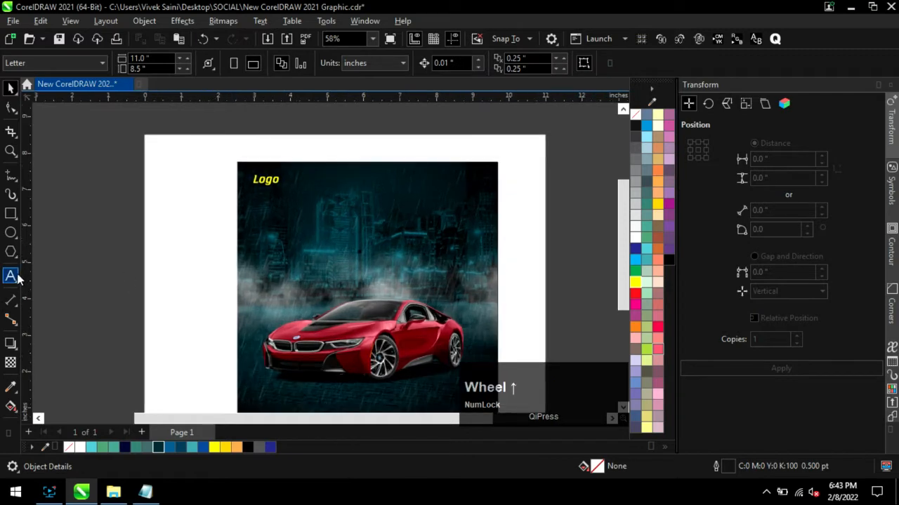
# Step: Copy "GET YOUR PERFECT CAR" from the text document and paste it as artistic text over the city background
pyautogui.click(144, 493)
pyautogui.moveTo(621, 173); pyautogui.dragTo(493, 176)
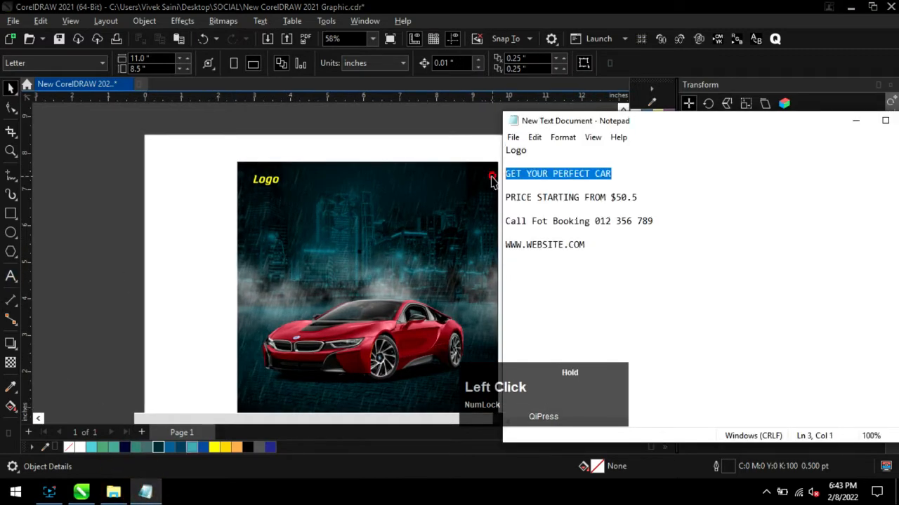
pyautogui.hotkey('ctrl', 'c')
pyautogui.click(215, 235)
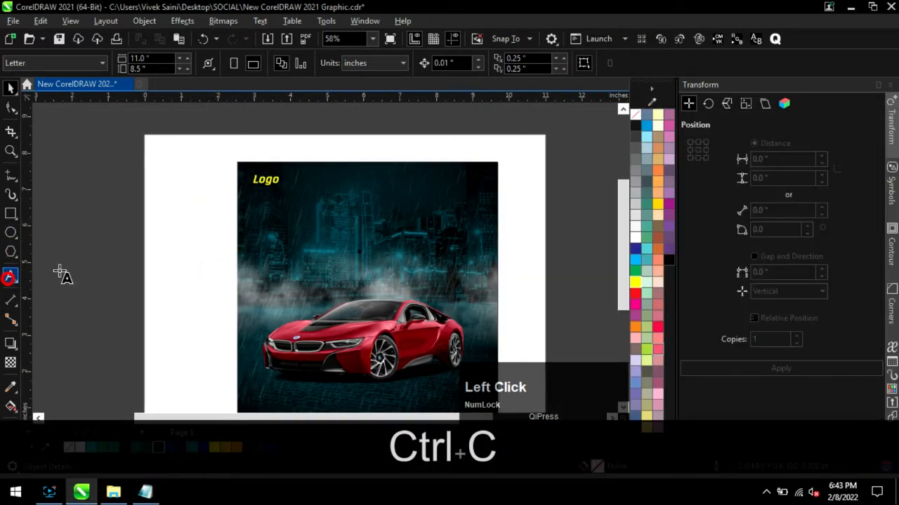
pyautogui.click(292, 230)
pyautogui.scroll(2, 290, 234)
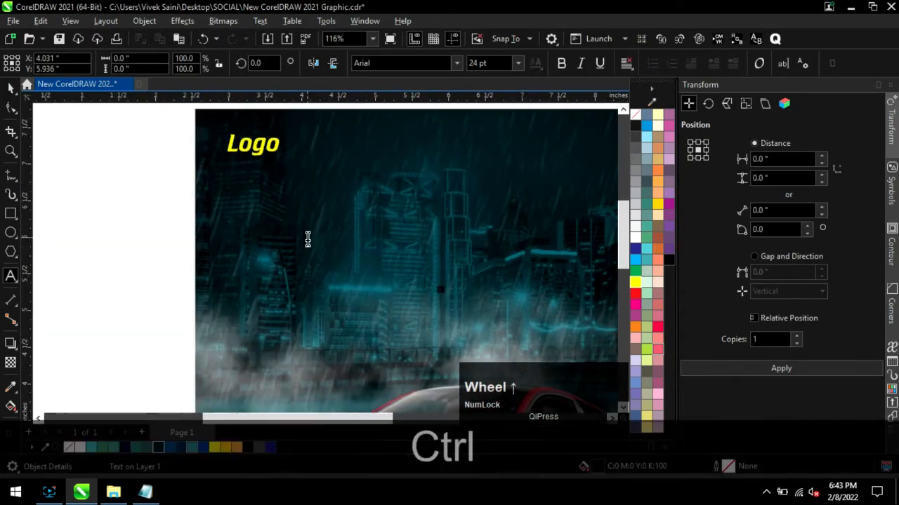
pyautogui.hotkey('ctrl', 'v')
# Step: Fill the whole headline text white and make it bold
pyautogui.hotkey('ctrl', 'a')
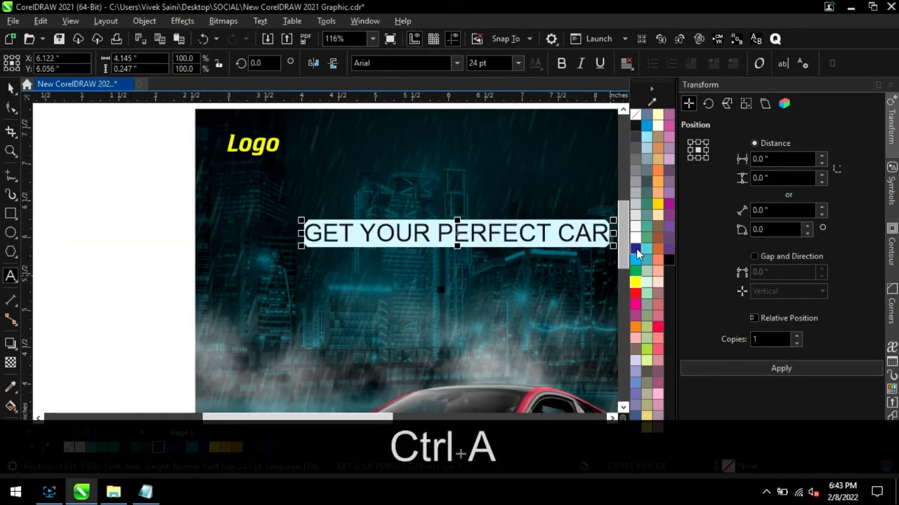
pyautogui.click(635, 238)
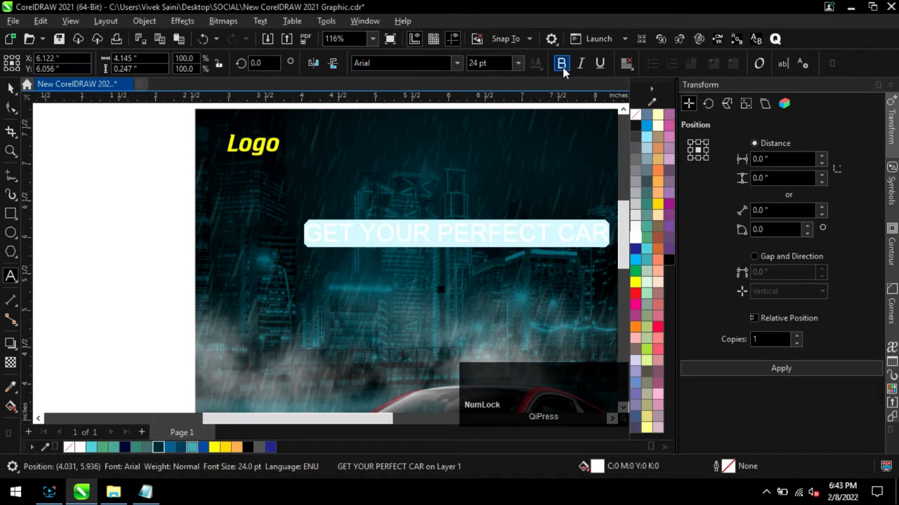
pyautogui.click(561, 66)
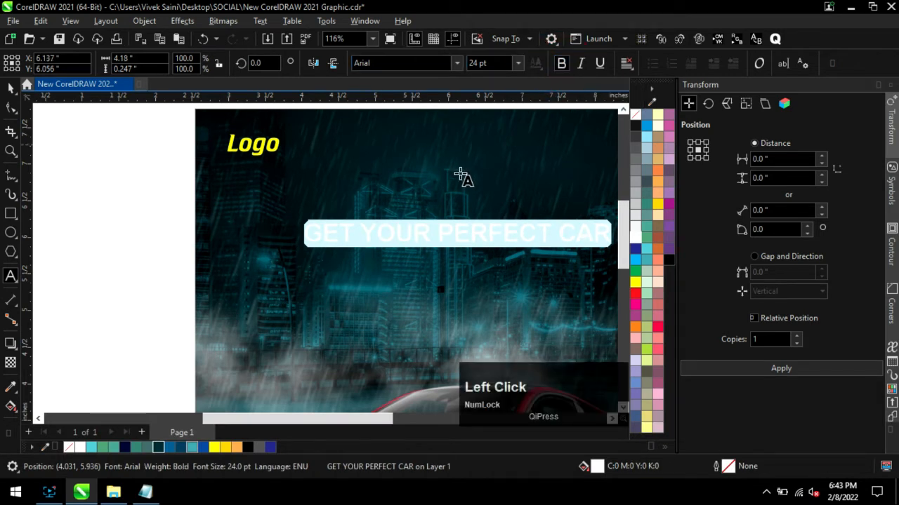
# Step: Break the headline into three lines: GET YOUR, PERFECT and CAR
pyautogui.click(439, 232)
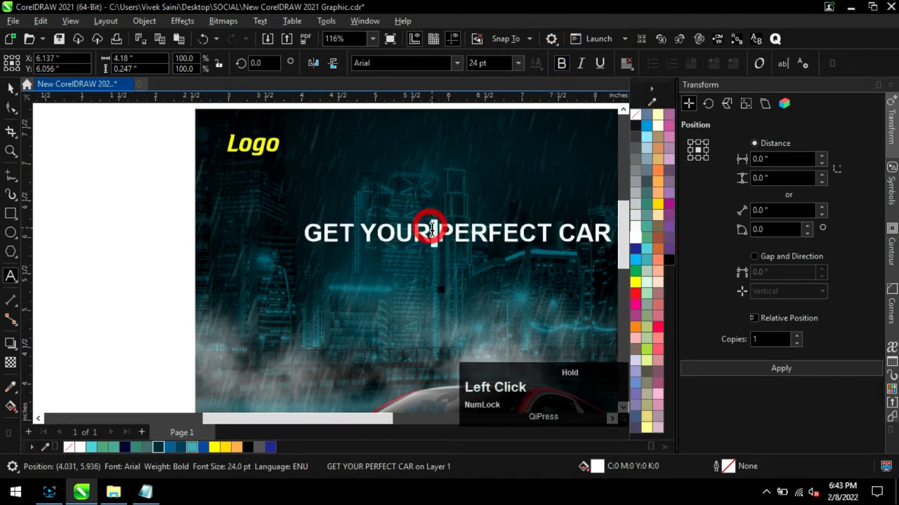
pyautogui.press('Return')
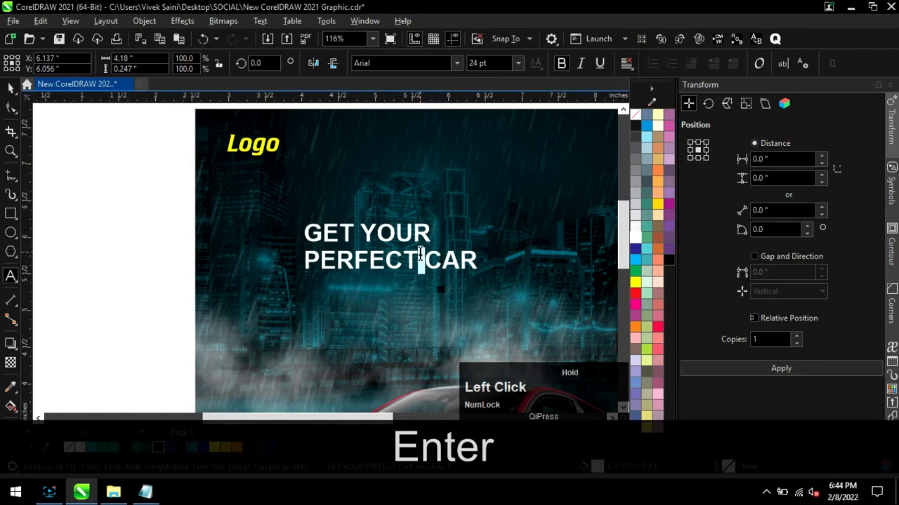
pyautogui.press('Return')
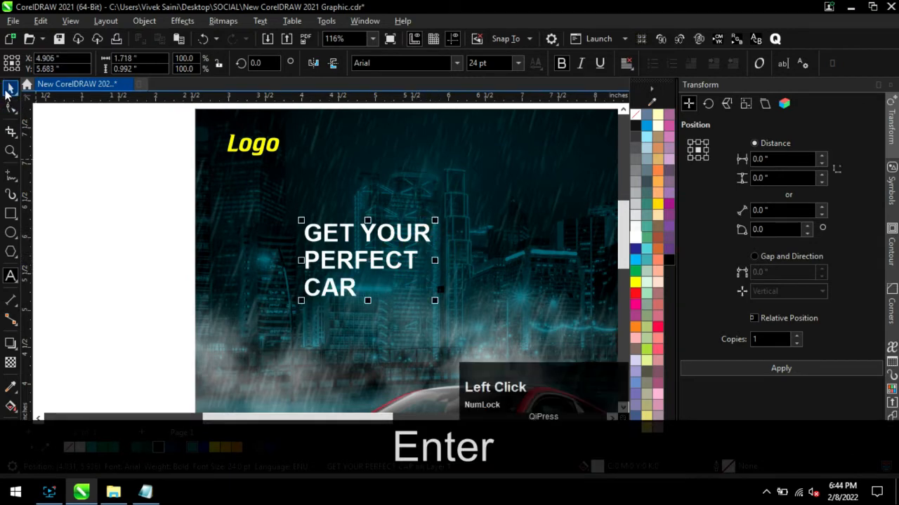
# Step: Move the headline below the Logo text and align their left edges
pyautogui.moveTo(314, 231); pyautogui.dragTo(241, 209)
pyautogui.keyDown('shift'); pyautogui.click(259, 146); pyautogui.keyUp('shift')
pyautogui.press('l')
pyautogui.click(121, 191)
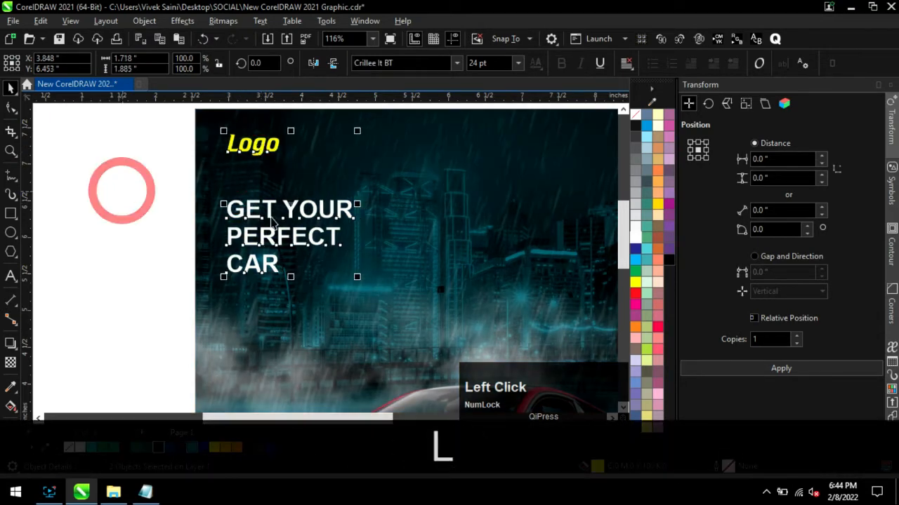
# Step: Enlarge the headline to about 2.057 by 1.188 inches and break it apart into separate text lines
pyautogui.click(253, 212)
pyautogui.moveTo(357, 278); pyautogui.dragTo(385, 302)
pyautogui.hotkey('ctrl', 'k')
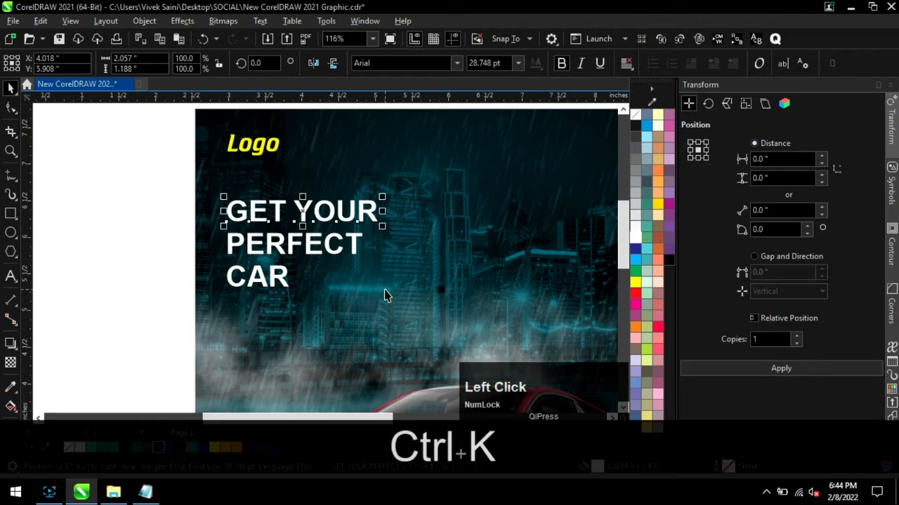
pyautogui.click(164, 223)
# Step: Shrink the word PERFECT to about 20.141 pt and remove its bold formatting
pyautogui.scroll(1, 398, 196)
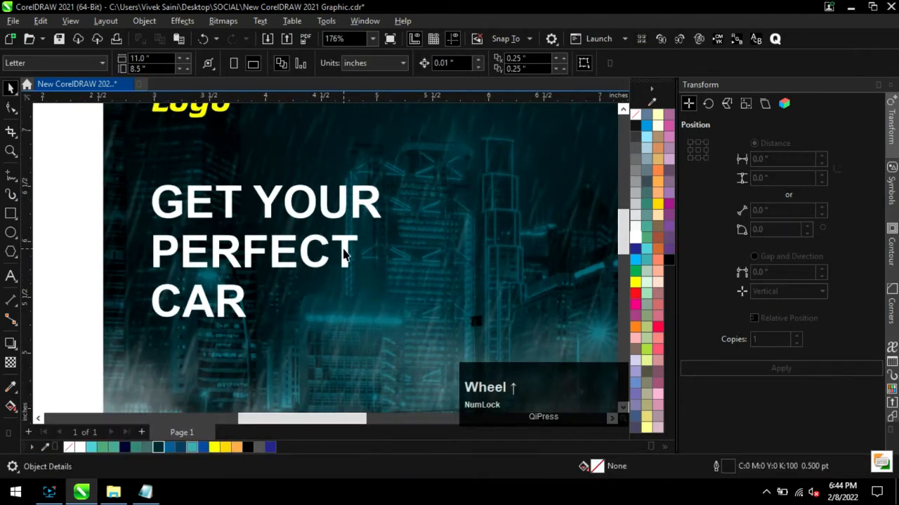
pyautogui.click(345, 251)
pyautogui.moveTo(353, 271)
pyautogui.mouseDown()
pyautogui.moveTo(342, 265)
pyautogui.moveTo(351, 267)
pyautogui.mouseUp()
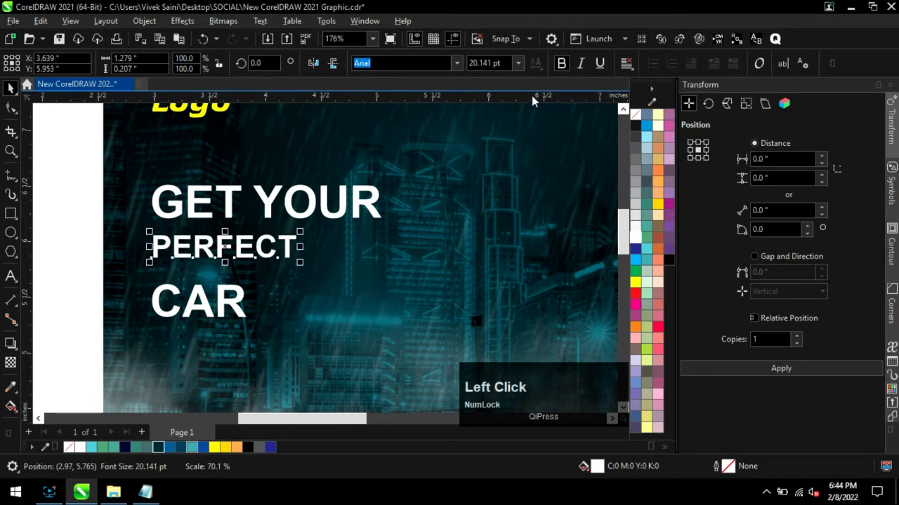
pyautogui.click(560, 67)
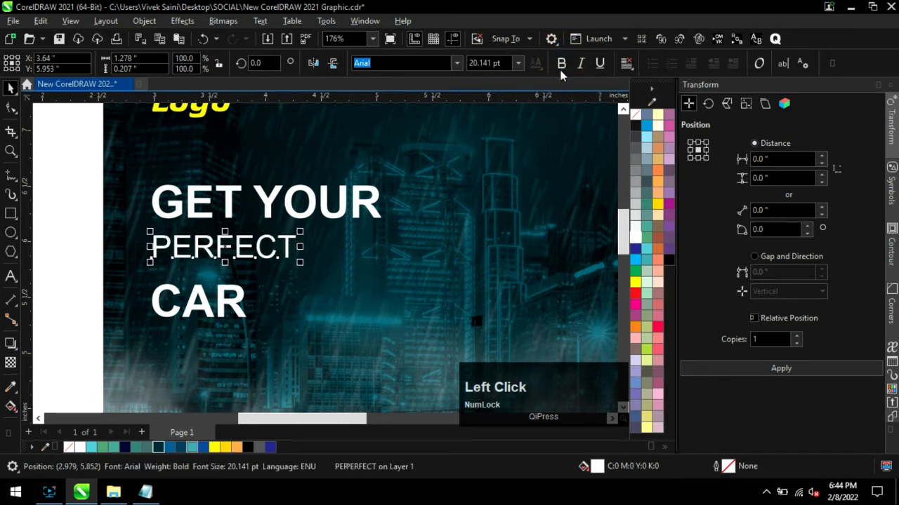
# Step: Nudge the word CAR upward until it sits close beneath PERFECT
pyautogui.click(242, 316)
pyautogui.press('Up')
pyautogui.press('Up')
pyautogui.press('Up')
pyautogui.press('Up')
pyautogui.press('Up')
pyautogui.press('Up')
pyautogui.press('Up')
pyautogui.press('Up')
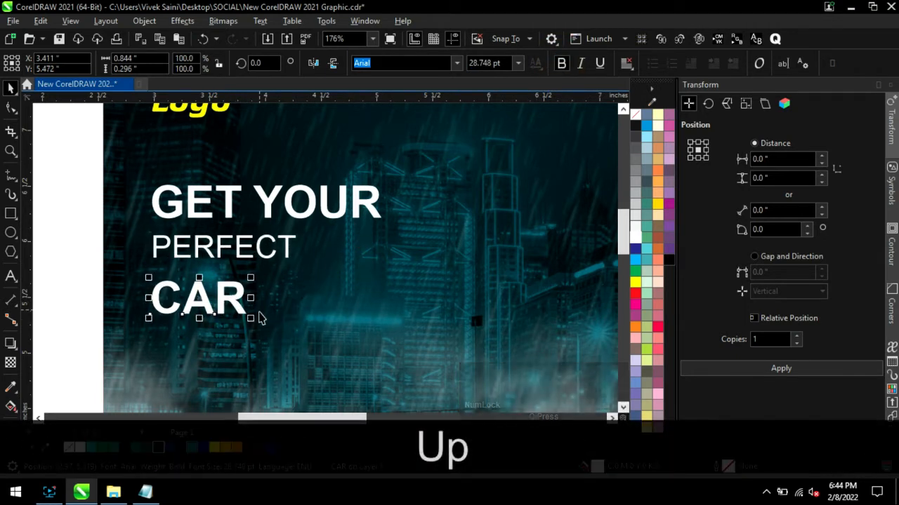
pyautogui.press('Up')
pyautogui.press('Up')
pyautogui.press('Up')
pyautogui.press('Up')
pyautogui.press('Up')
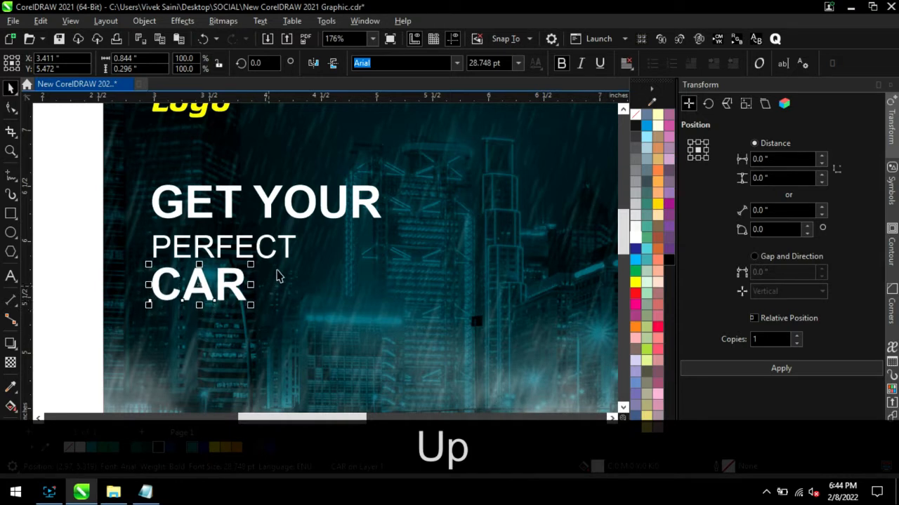
# Step: Fill the GET YOUR line with yellow
pyautogui.click(267, 205)
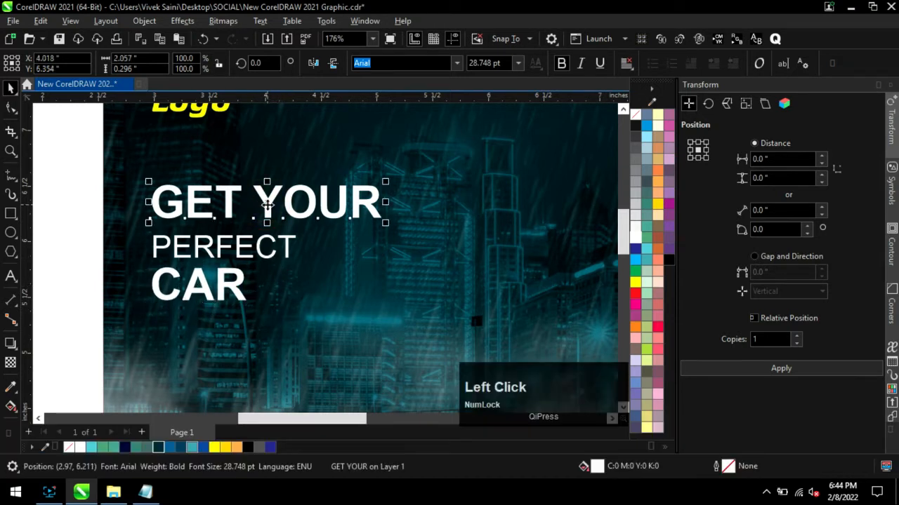
pyautogui.click(635, 284)
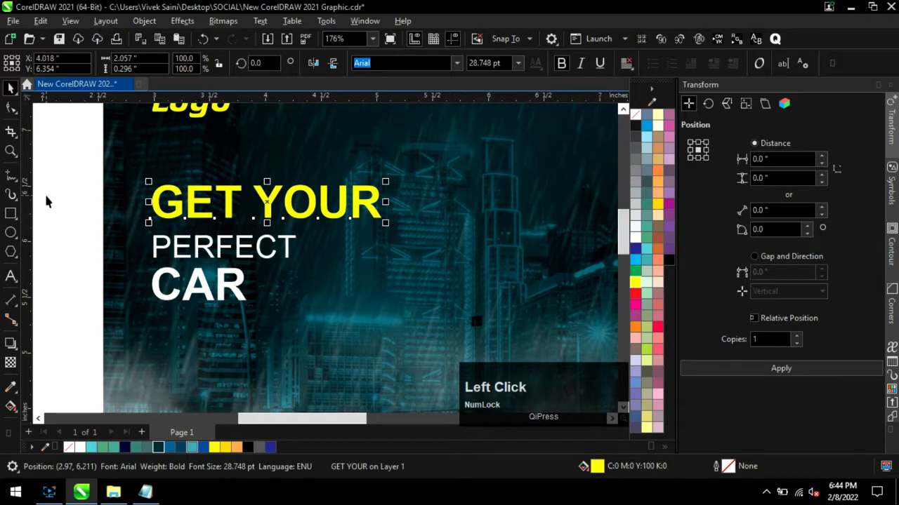
pyautogui.click(46, 202)
# Step: Select the three headline lines together and enlarge them to about 2.223 by 1.121 inches
pyautogui.scroll(-2, 242, 260)
pyautogui.scroll(-1, 247, 260)
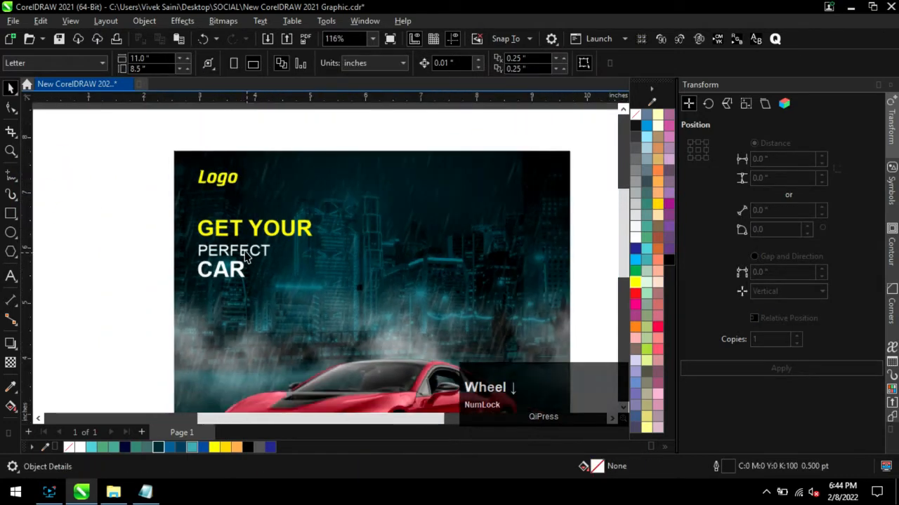
pyautogui.scroll(-1, 149, 219)
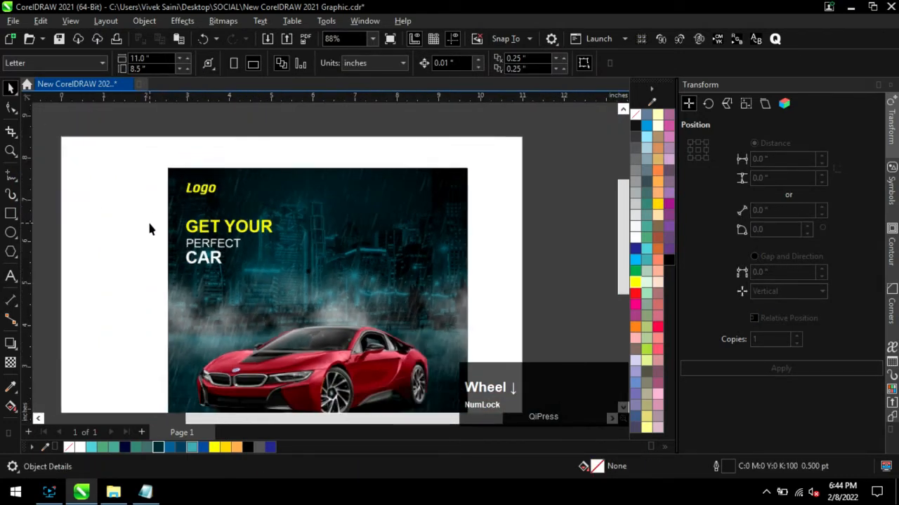
pyautogui.moveTo(138, 212); pyautogui.dragTo(282, 278)
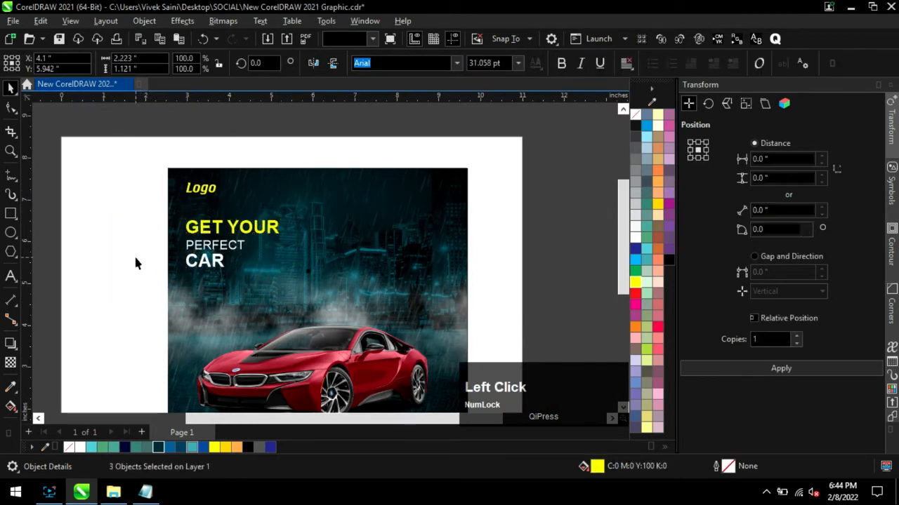
pyautogui.click(133, 253)
pyautogui.scroll(-1, 179, 225)
pyautogui.scroll(-1, 259, 279)
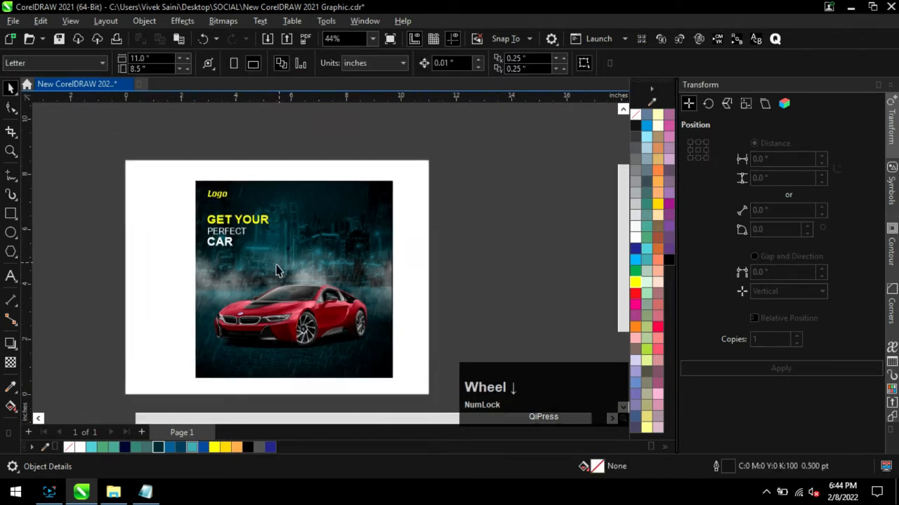
# Step: Save the document and copy the line PRICE STARTING FROM $50.5 from the Notepad text document
pyautogui.hotkey('ctrl', 's')
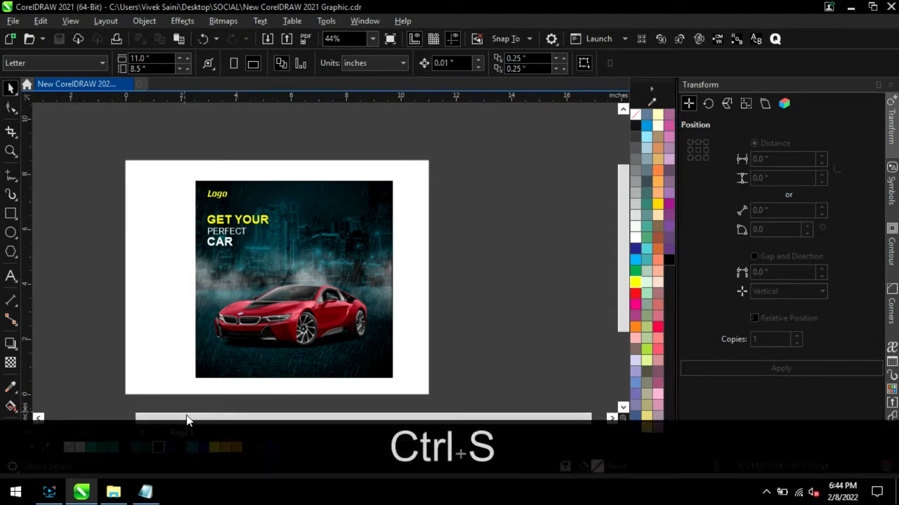
pyautogui.scroll(2, 207, 394)
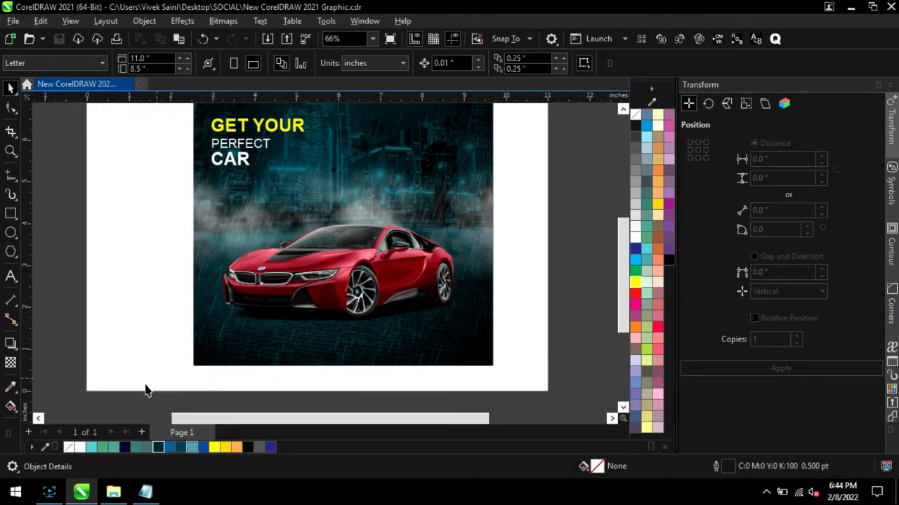
pyautogui.click(146, 492)
pyautogui.moveTo(640, 199); pyautogui.dragTo(472, 199)
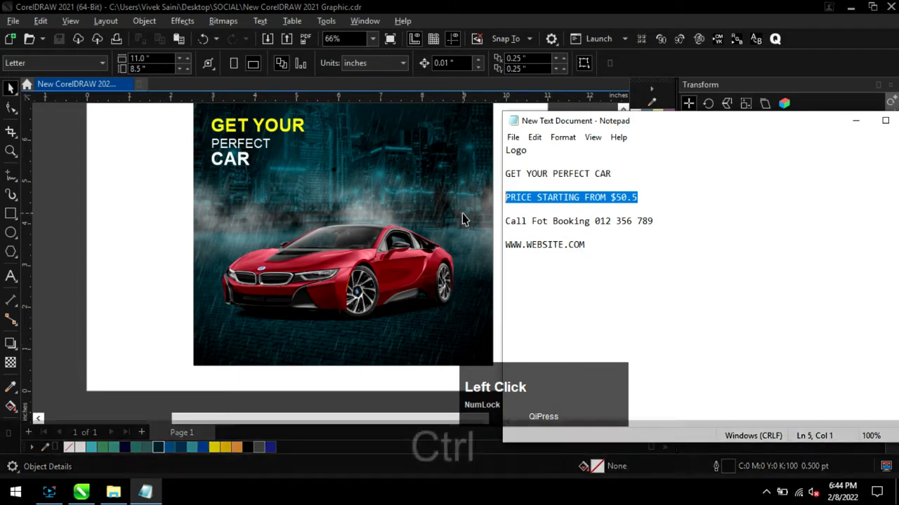
pyautogui.hotkey('ctrl', 'c')
# Step: Paste PRICE STARTING FROM $50.5 as new text beside the headline and fill it with white
pyautogui.click(173, 214)
pyautogui.scroll(-2, 382, 185)
pyautogui.scroll(3, 171, 250)
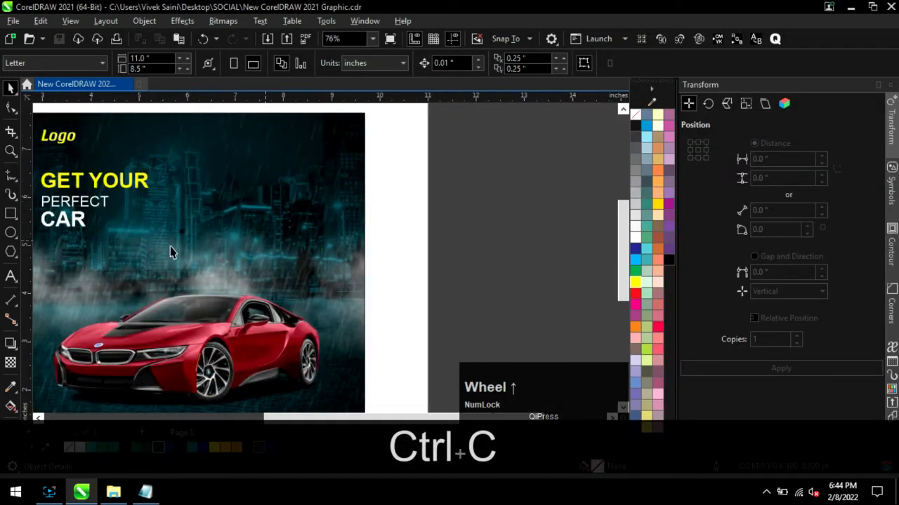
pyautogui.click(277, 214)
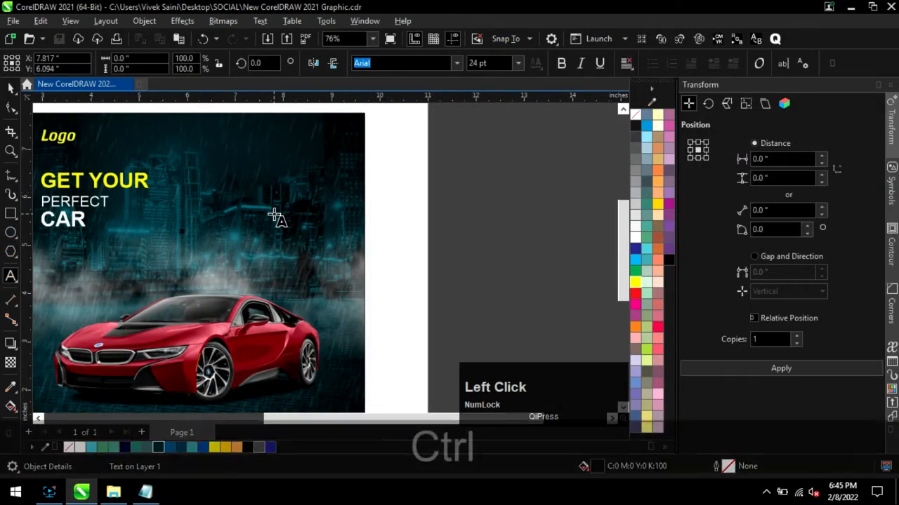
pyautogui.hotkey('ctrl', 'v')
pyautogui.scroll(2, 283, 184)
pyautogui.hotkey('ctrl', 'a')
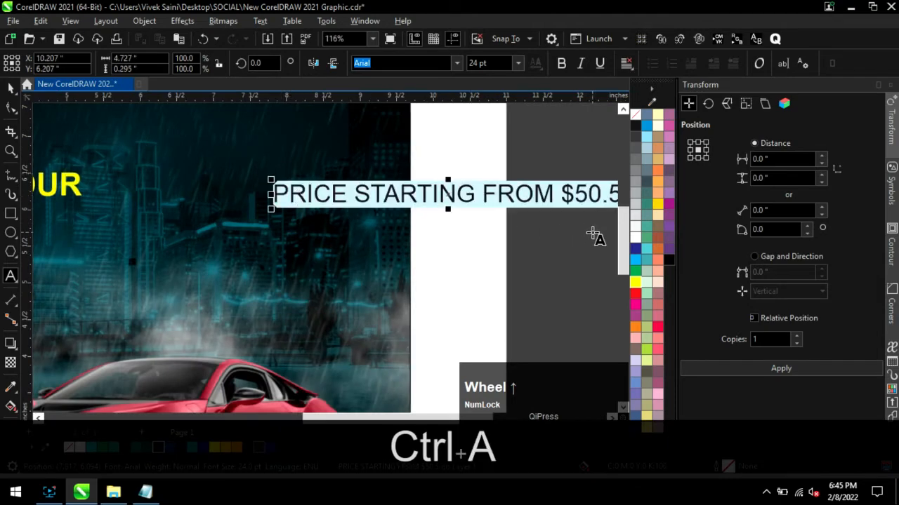
pyautogui.click(636, 231)
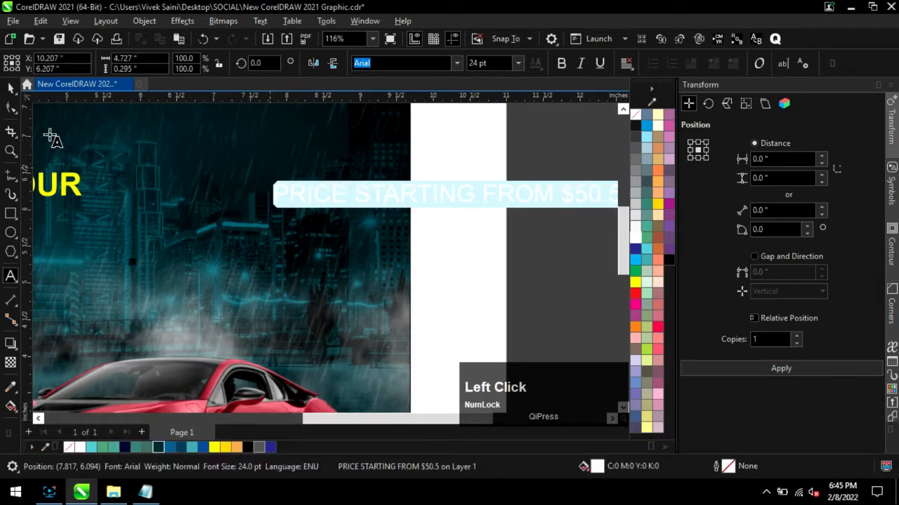
# Step: Move the price text inward over the dark background and shrink it to about 11.366 pt
pyautogui.click(10, 90)
pyautogui.moveTo(378, 193); pyautogui.dragTo(261, 177)
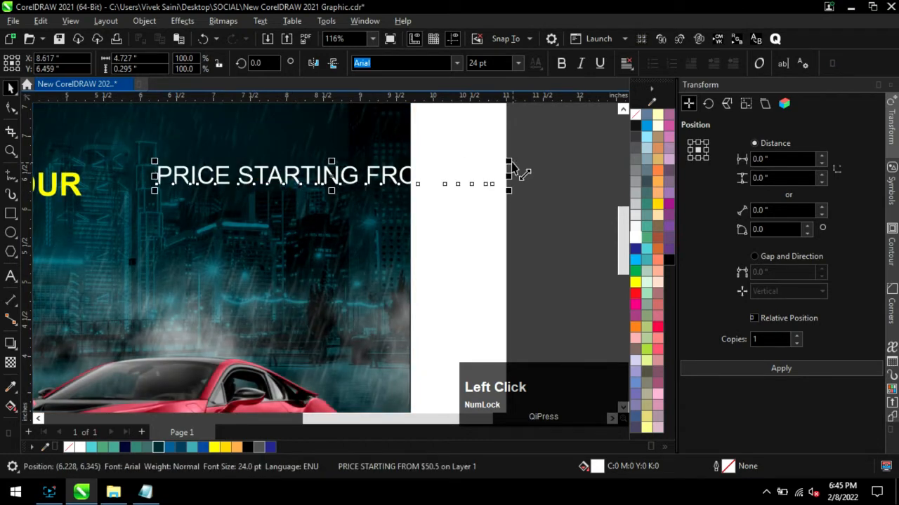
pyautogui.moveTo(427, 166); pyautogui.dragTo(345, 173)
pyautogui.scroll(1, 393, 159)
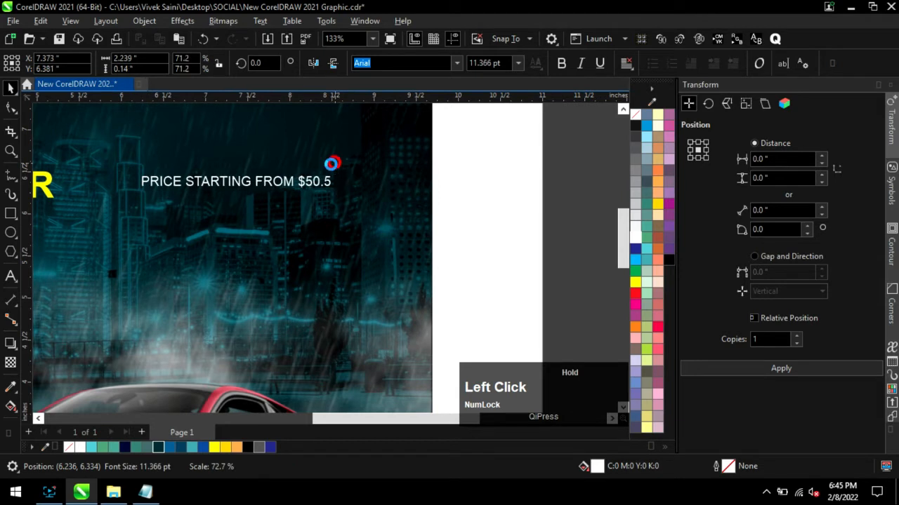
# Step: Put $50.5 on its own line and break the price text apart into two separate text objects
pyautogui.doubleClick(303, 184)
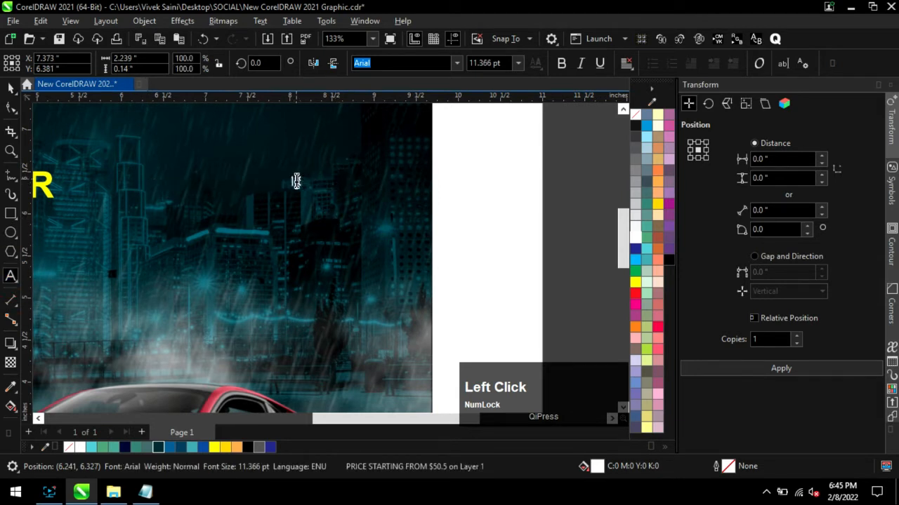
pyautogui.press('Return')
pyautogui.hotkey('ctrl', 'k')
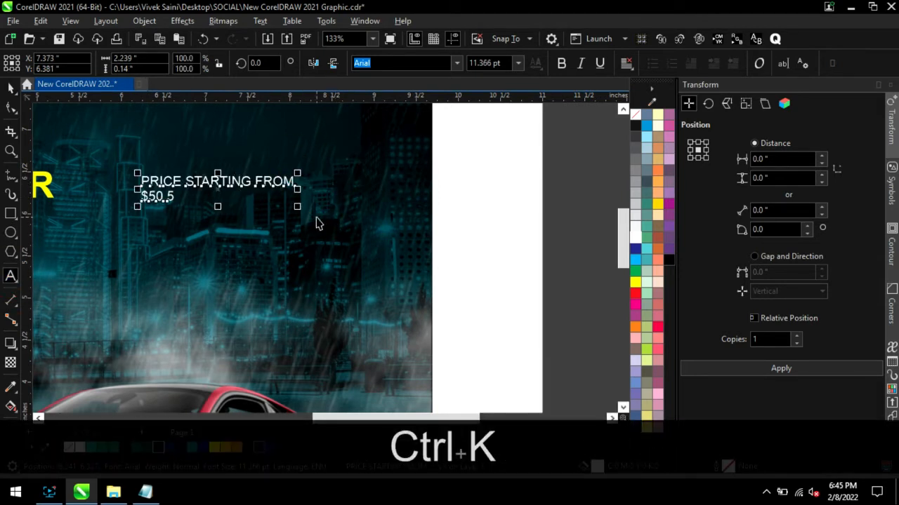
# Step: Move and shrink PRICE STARTING FROM, then enlarge $50.5 to about 45.079 pt, make it bold and place it directly beneath
pyautogui.moveTo(217, 182); pyautogui.dragTo(315, 229)
pyautogui.moveTo(394, 221); pyautogui.dragTo(340, 206)
pyautogui.click(175, 204)
pyautogui.moveTo(178, 207); pyautogui.dragTo(272, 289)
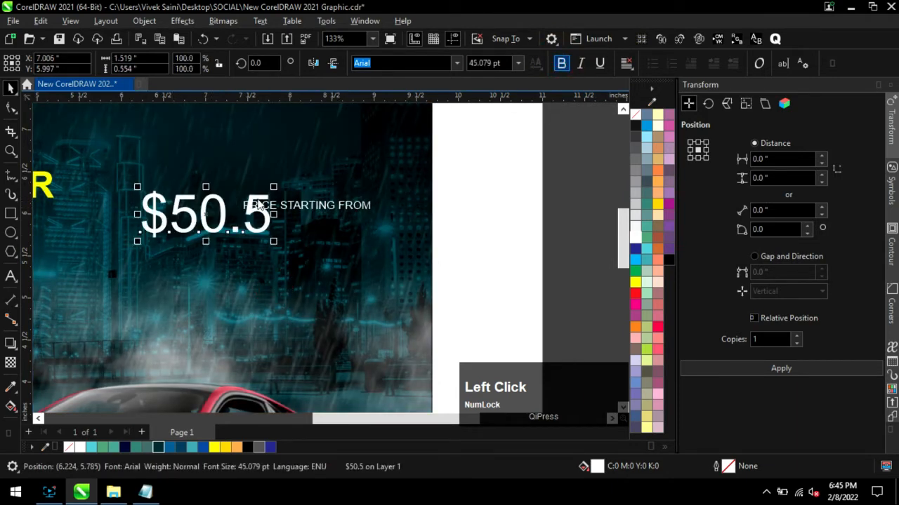
pyautogui.moveTo(223, 212); pyautogui.dragTo(315, 236)
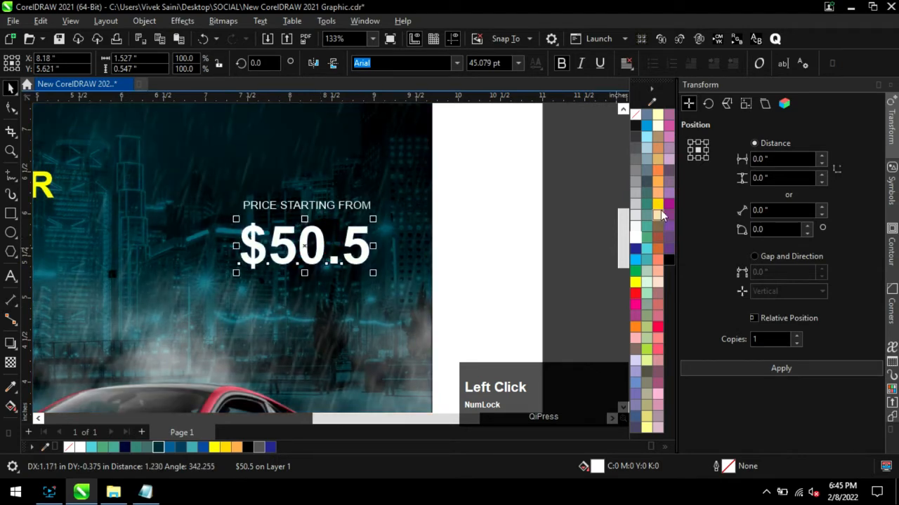
# Step: Fill $50.5 with yellow and centre it horizontally with the PRICE STARTING FROM line
pyautogui.click(634, 283)
pyautogui.moveTo(531, 279); pyautogui.dragTo(196, 189)
pyautogui.press('c')
pyautogui.click(484, 240)
# Step: Draw a thin white divider rectangle about 1.505 by 0.022 inches beneath PRICE STARTING FROM, without an outline
pyautogui.scroll(3, 367, 227)
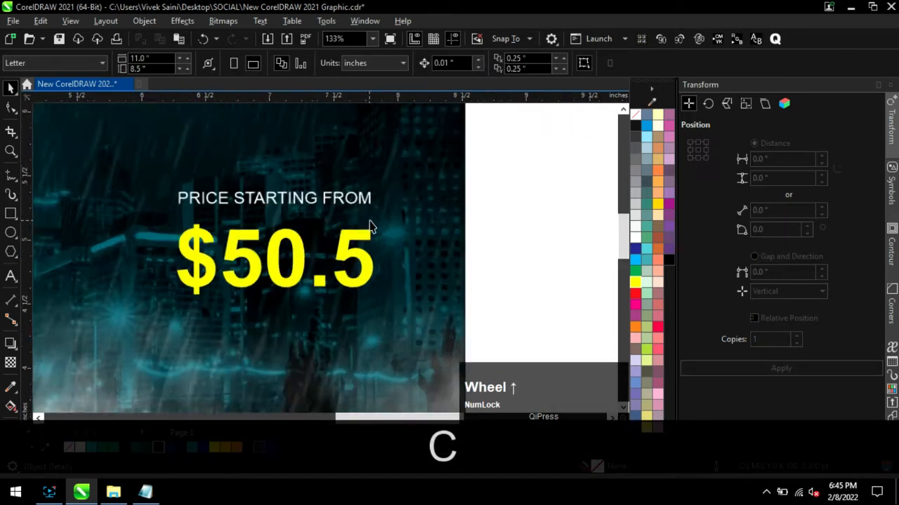
pyautogui.scroll(3, 149, 203)
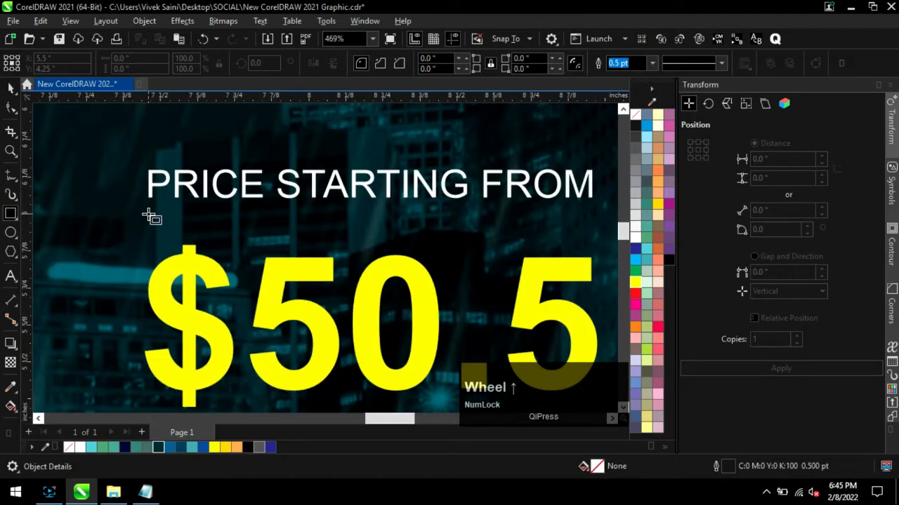
pyautogui.moveTo(147, 213); pyautogui.dragTo(594, 223)
pyautogui.click(636, 231)
pyautogui.rightClick(636, 115)
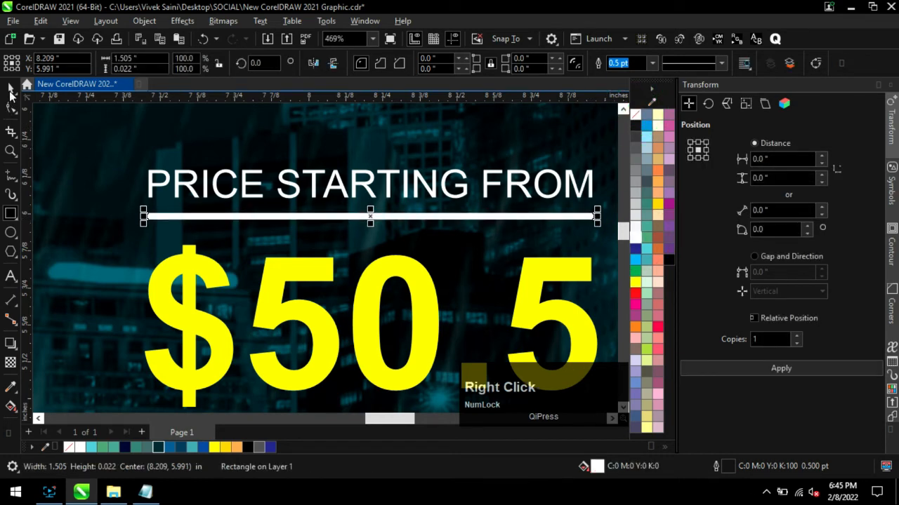
# Step: Nudge $50.5 up closer to the divider and centre the whole price group horizontally
pyautogui.click(284, 279)
pyautogui.press('Up')
pyautogui.press('Up')
pyautogui.press('Up')
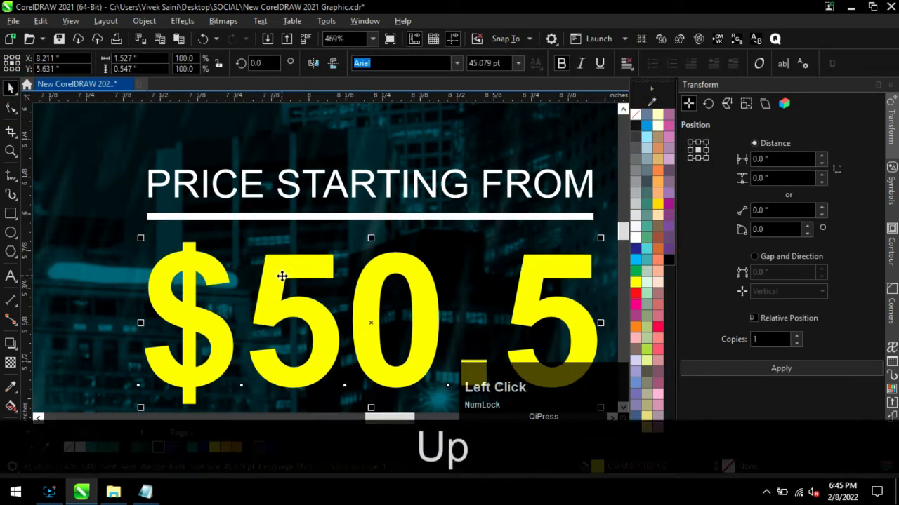
pyautogui.scroll(-3, 284, 251)
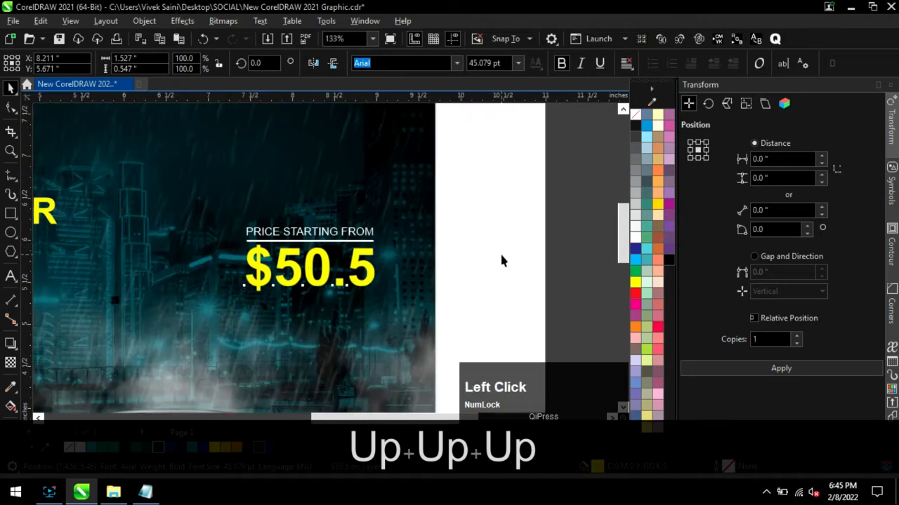
pyautogui.moveTo(528, 313); pyautogui.dragTo(197, 186)
pyautogui.press('c')
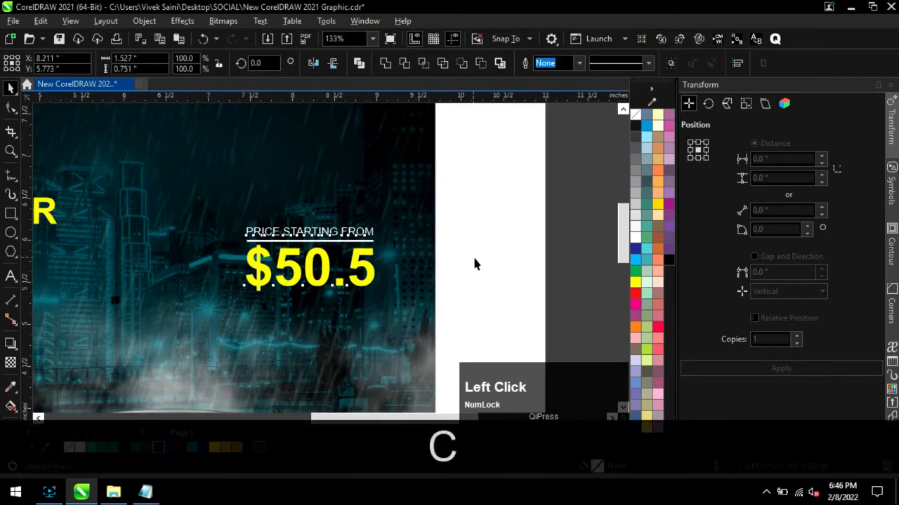
pyautogui.scroll(-3, 552, 273)
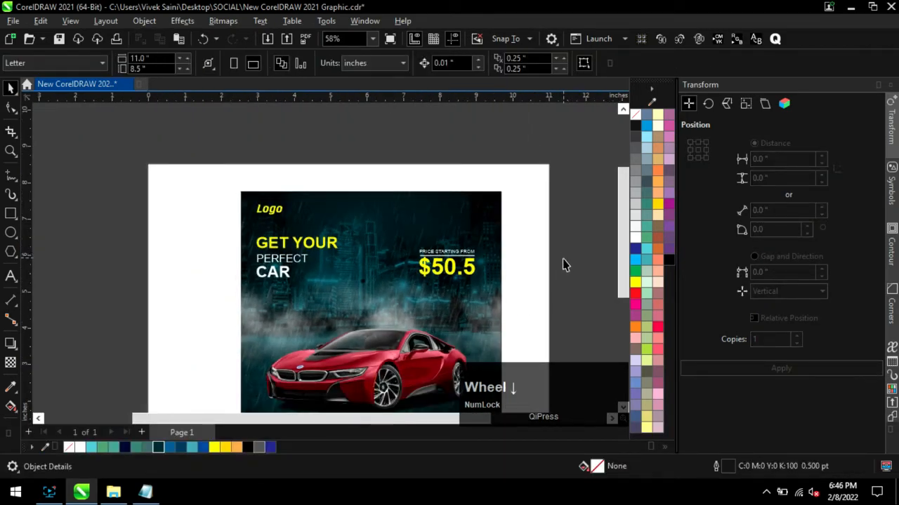
pyautogui.scroll(-1, 407, 181)
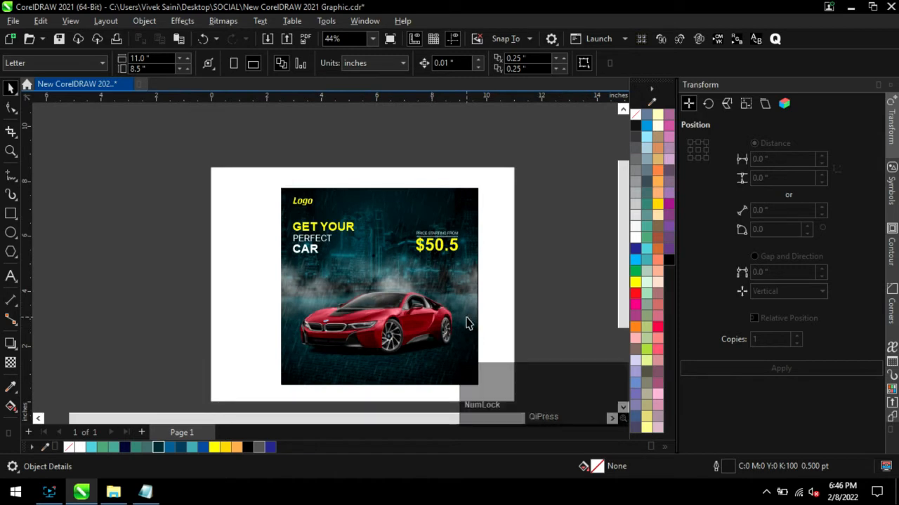
pyautogui.scroll(-2, 455, 308)
pyautogui.scroll(2, 360, 376)
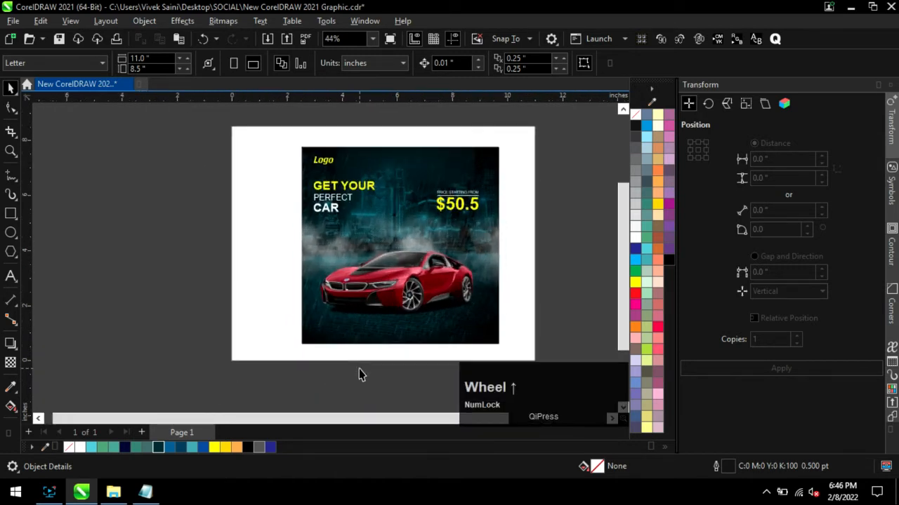
pyautogui.scroll(1, 447, 333)
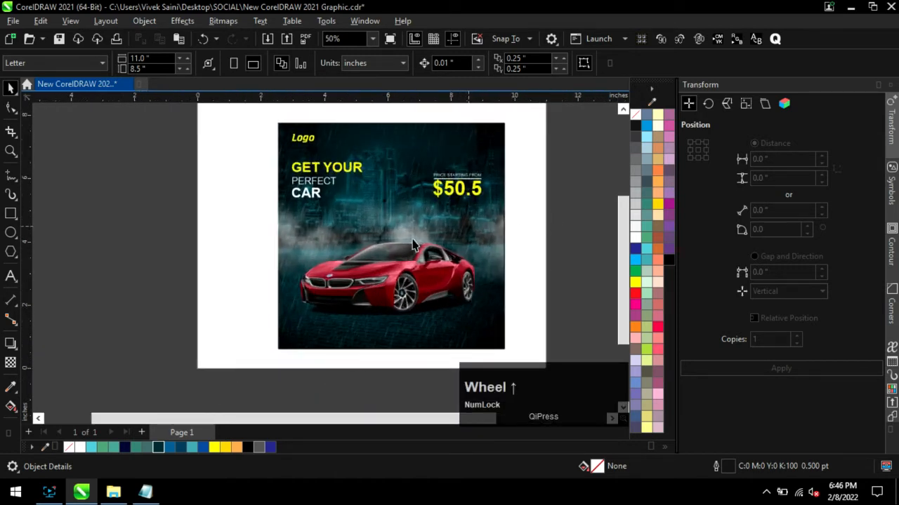
pyautogui.scroll(1, 397, 323)
# Step: Copy the booking contact line from the Notepad text document and paste it as white text beneath the car
pyautogui.click(159, 494)
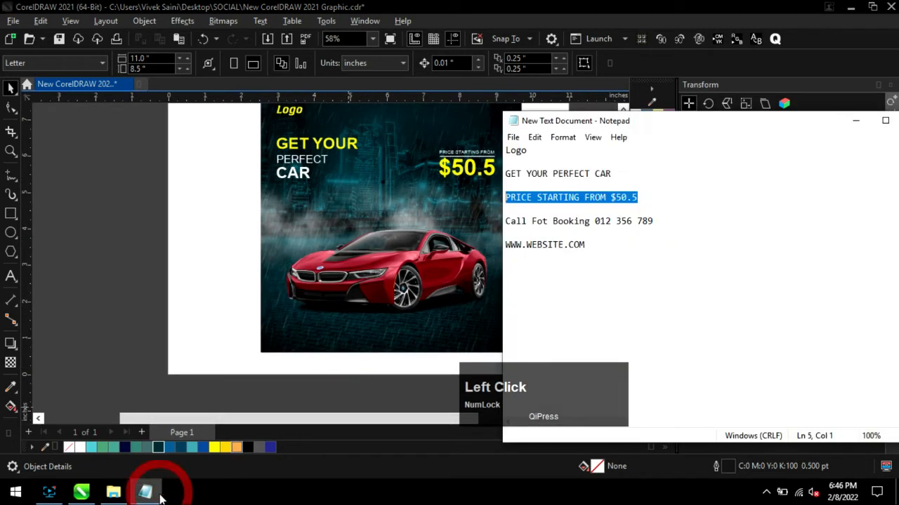
pyautogui.hotkey('ctrl', 'c')
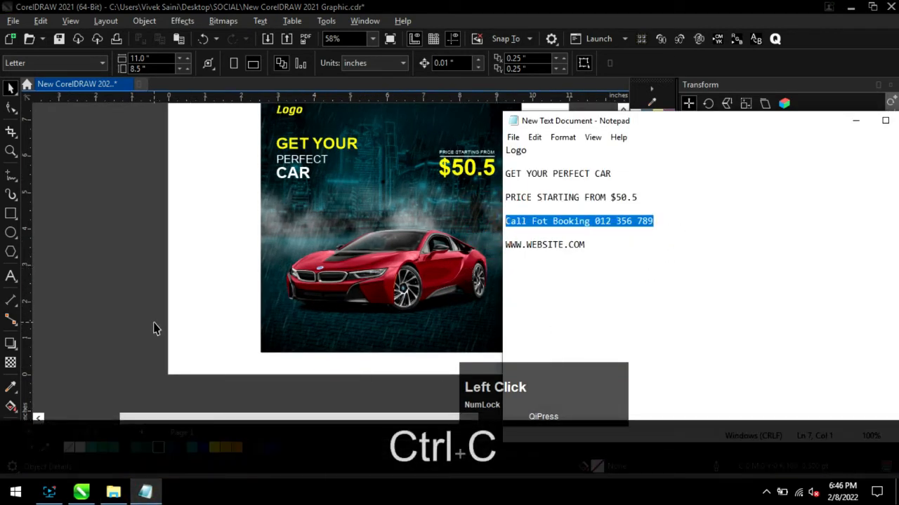
pyautogui.click(153, 325)
pyautogui.click(10, 276)
pyautogui.click(298, 324)
pyautogui.hotkey('ctrl', 'v')
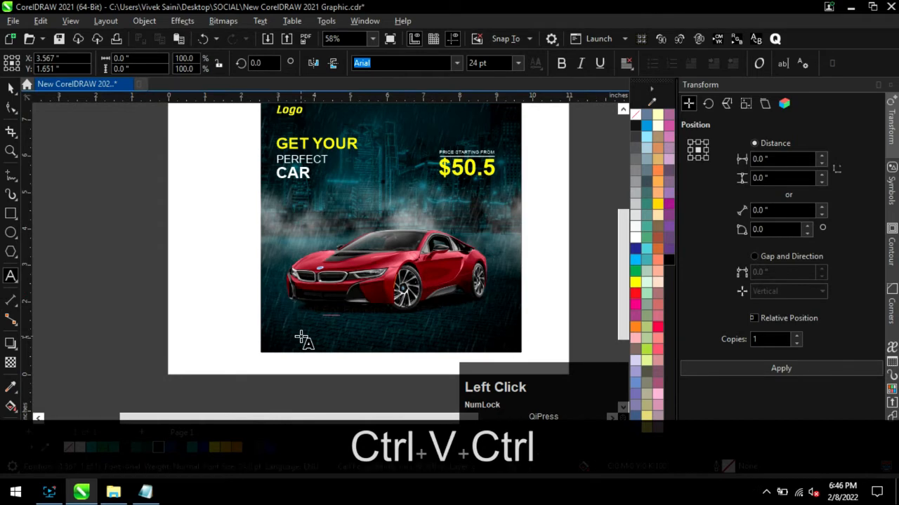
pyautogui.hotkey('ctrl', 'a')
pyautogui.scroll(3, 322, 335)
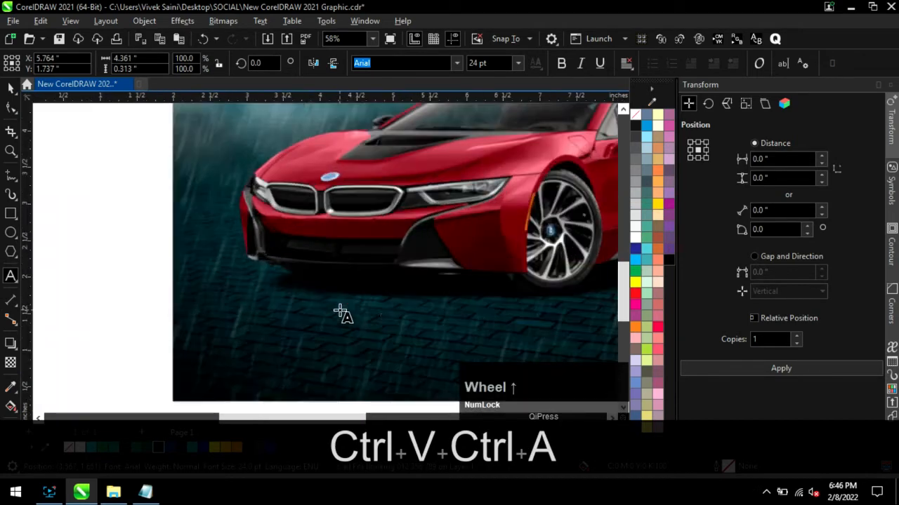
# Step: Correct "Fot" to "For" in the booking text and break the phone number off as a separate text object below
pyautogui.click(444, 295)
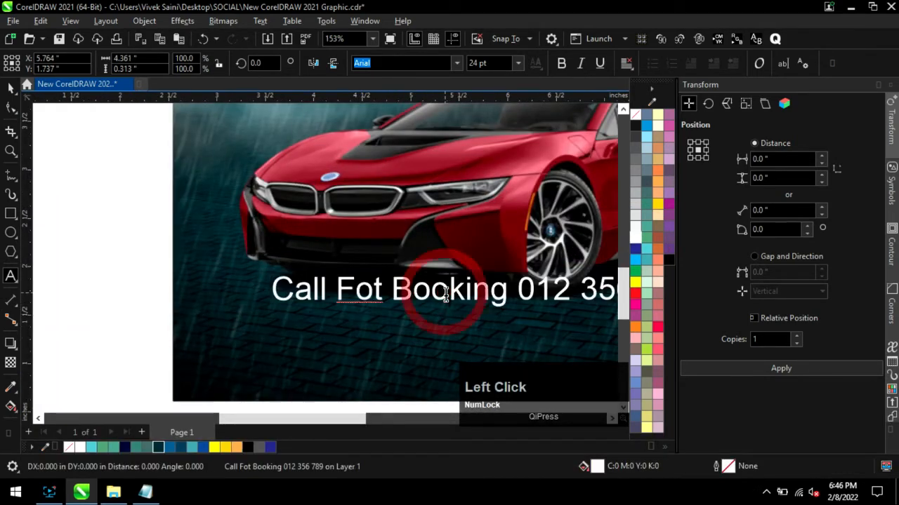
pyautogui.click(513, 293)
pyautogui.write('r')
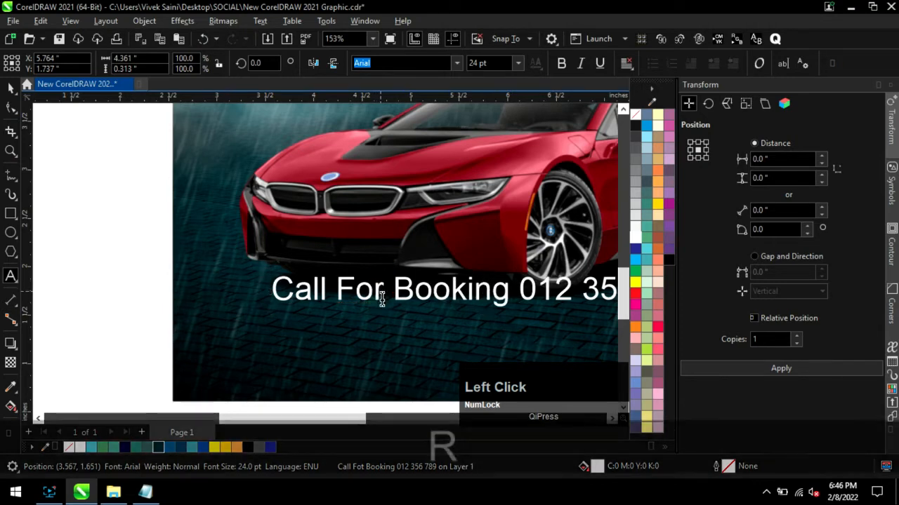
pyautogui.press('Return')
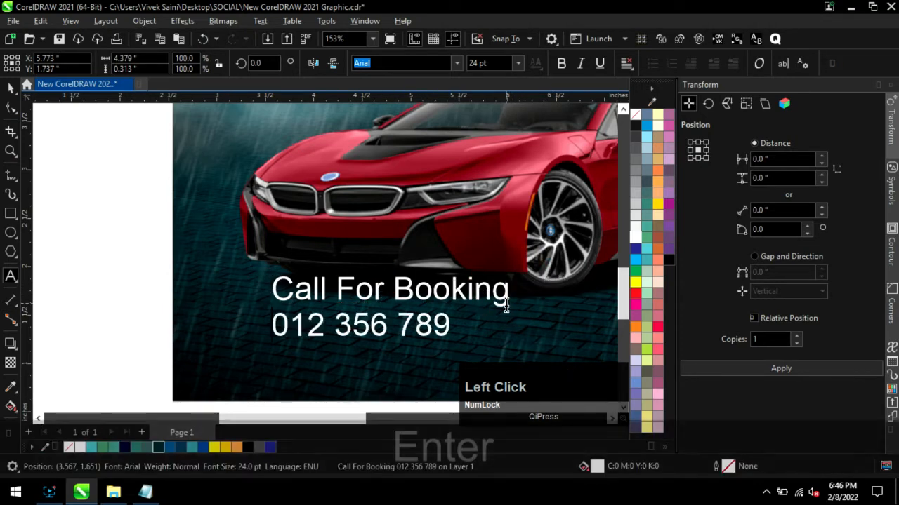
pyautogui.hotkey('ctrl', 'k')
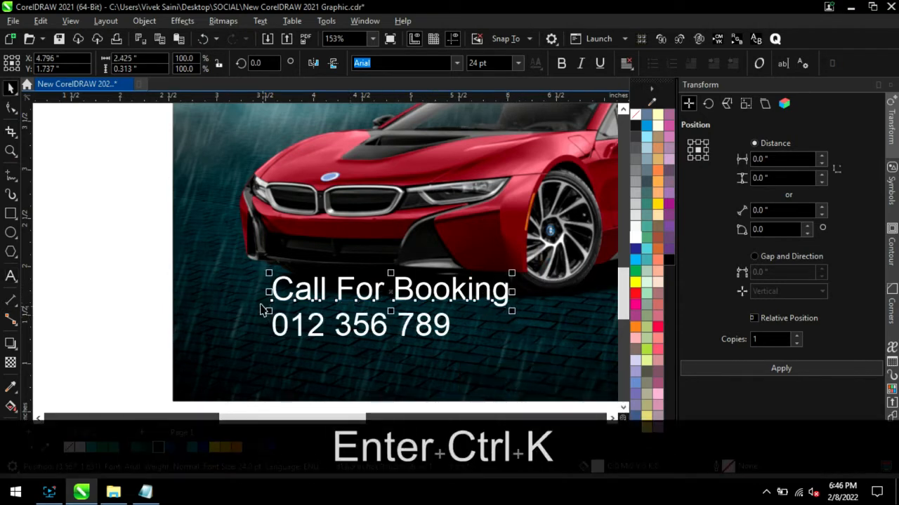
# Step: Make the phone number bold and shrink Call For Booking to about 11.959 pt
pyautogui.click(153, 273)
pyautogui.click(284, 330)
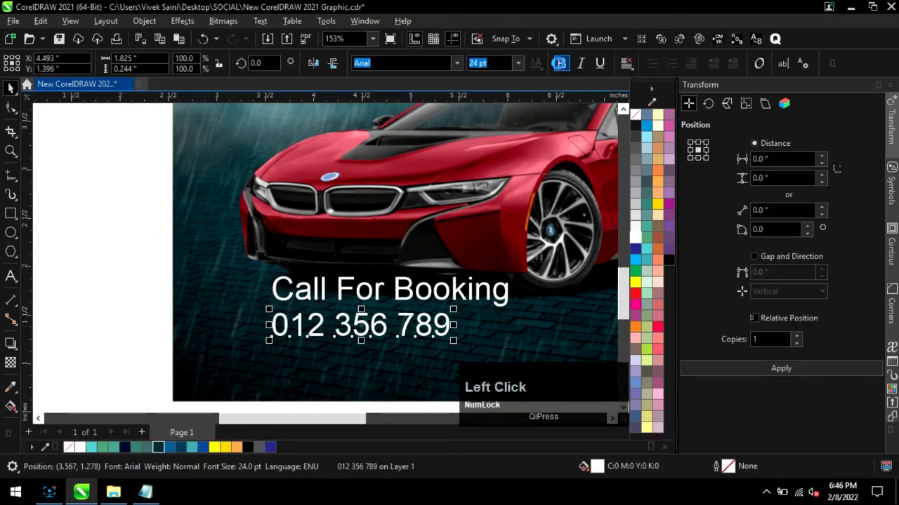
pyautogui.click(507, 288)
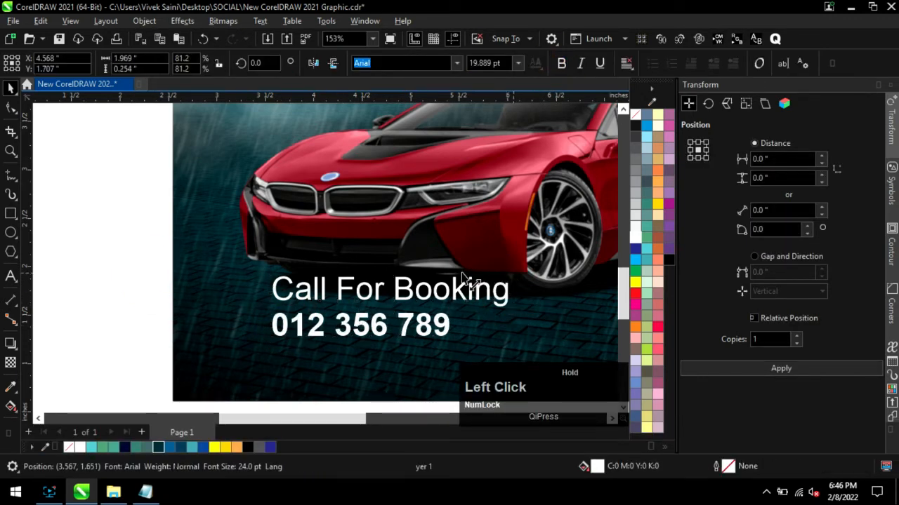
pyautogui.moveTo(463, 275); pyautogui.dragTo(396, 282)
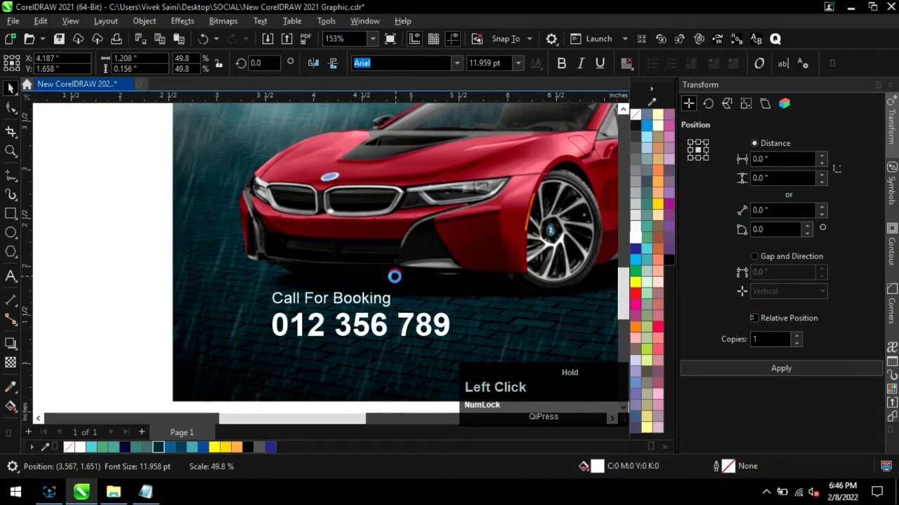
# Step: Move Call For Booking and the phone number together toward the lower-left corner of the graphic
pyautogui.keyDown('shift'); pyautogui.click(378, 324); pyautogui.keyUp('shift')
pyautogui.moveTo(377, 324); pyautogui.dragTo(328, 358)
pyautogui.scroll(-3, 327, 358)
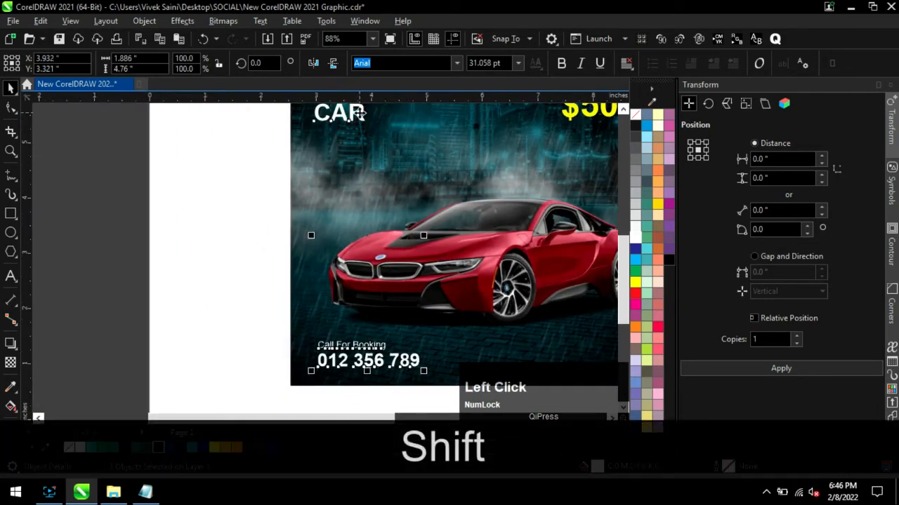
# Step: Align Call For Booking and the phone number to the left edge of CAR and fine-tune their height above the graphic's bottom edge
pyautogui.moveTo(461, 386); pyautogui.dragTo(462, 385)
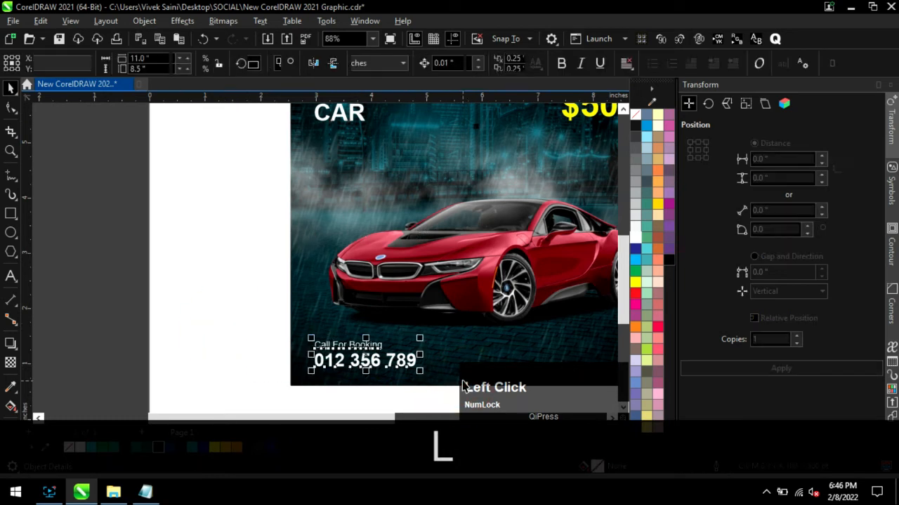
pyautogui.press('Up')
pyautogui.press('Up')
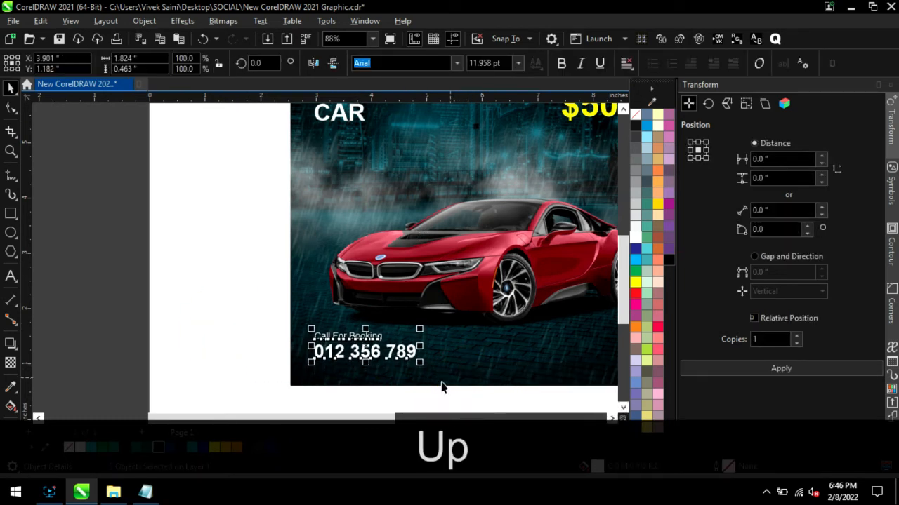
pyautogui.scroll(-2, 175, 315)
pyautogui.moveTo(235, 311); pyautogui.dragTo(412, 378)
pyautogui.press('Down')
pyautogui.click(248, 339)
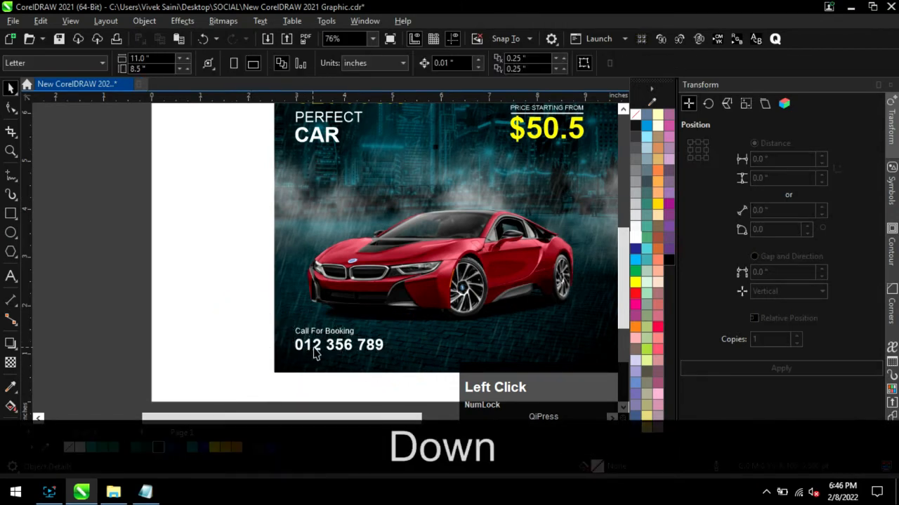
# Step: Colour the booking phone number yellow
pyautogui.click(316, 346)
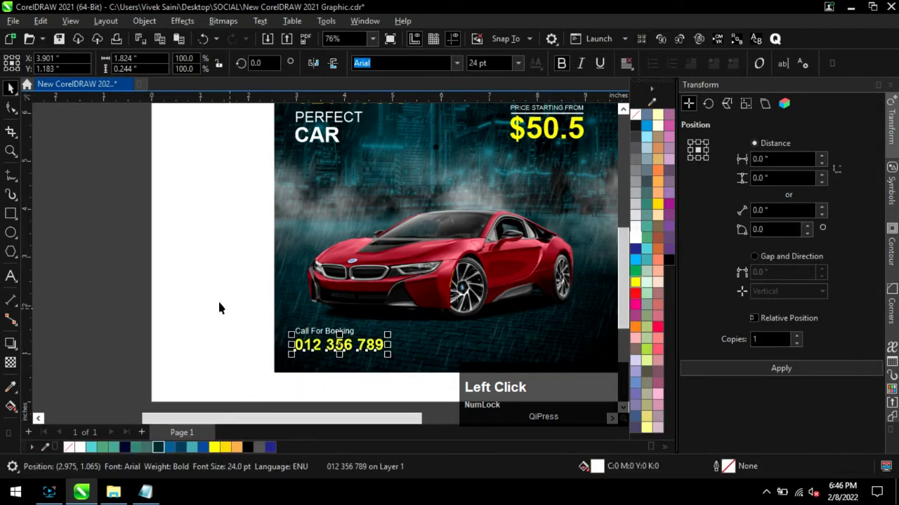
pyautogui.scroll(-1, 260, 315)
pyautogui.scroll(-1, 321, 342)
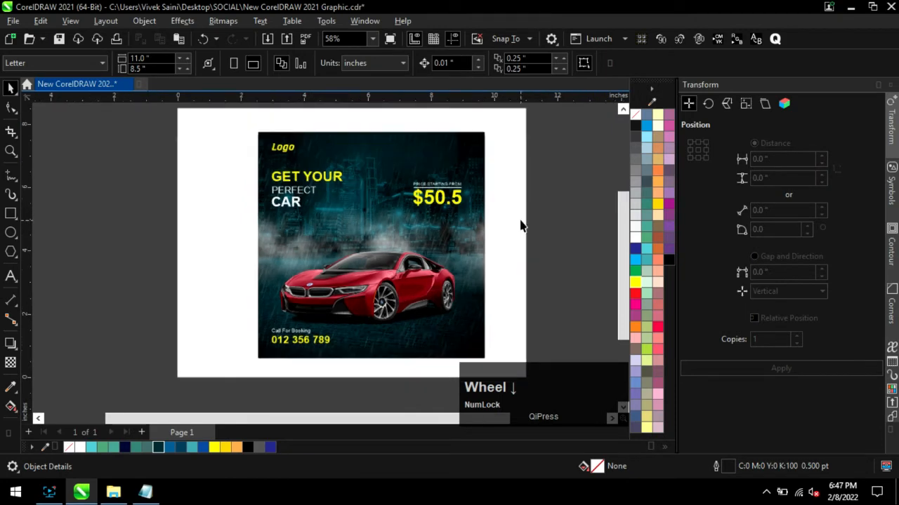
# Step: Align the price caption, line and $50.5 as one group to the top of GET YOUR and ungroup them
pyautogui.scroll(2, 521, 221)
pyautogui.moveTo(542, 224); pyautogui.dragTo(421, 178)
pyautogui.hotkey('ctrl', 'g')
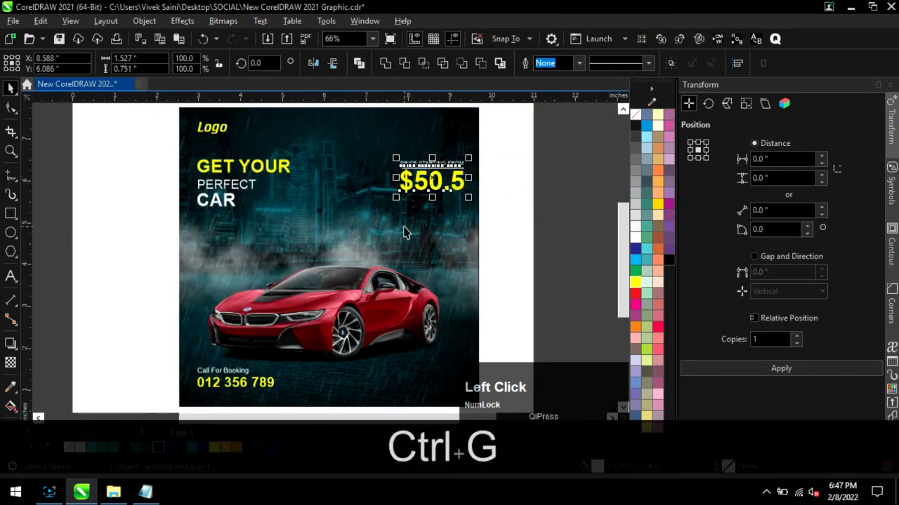
pyautogui.keyDown('shift'); pyautogui.click(277, 166); pyautogui.keyUp('shift')
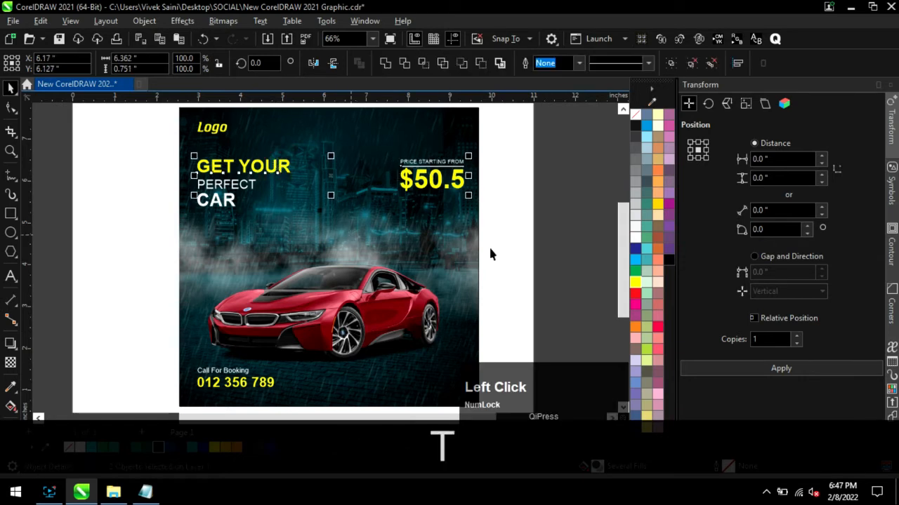
pyautogui.click(457, 181)
pyautogui.rightClick(460, 181)
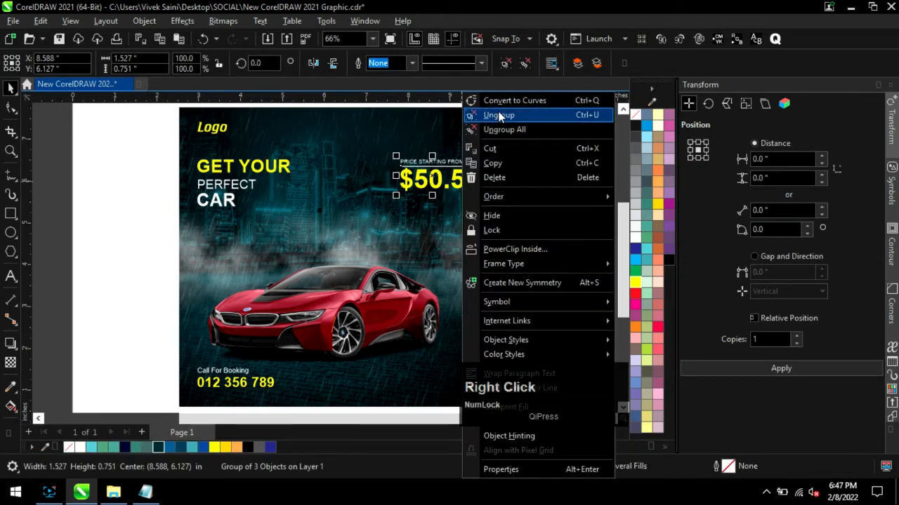
pyautogui.click(523, 205)
pyautogui.click(149, 491)
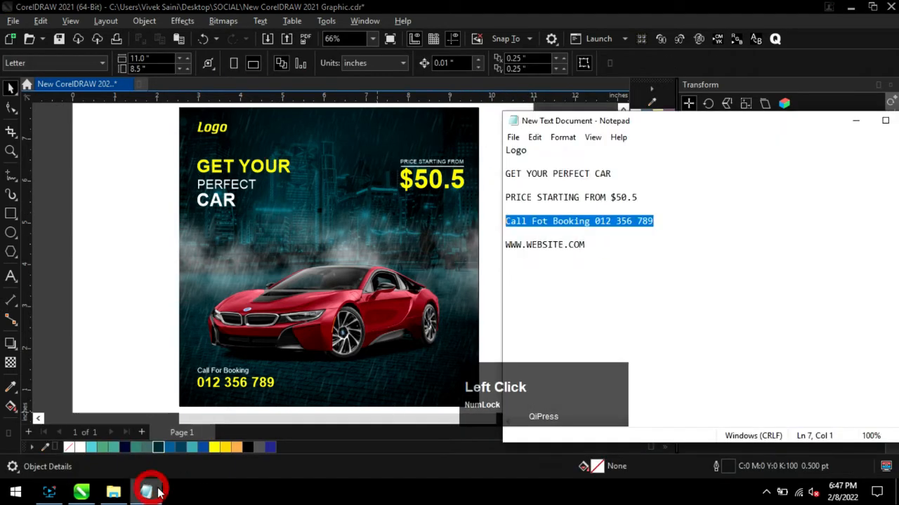
pyautogui.moveTo(592, 245); pyautogui.dragTo(411, 241)
pyautogui.hotkey('ctrl', 'c')
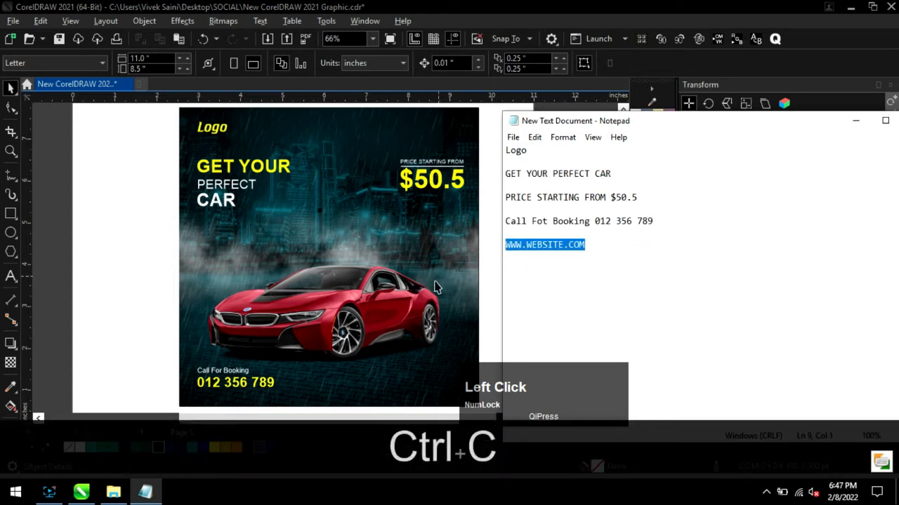
pyautogui.click(153, 252)
pyautogui.click(10, 276)
pyautogui.click(351, 382)
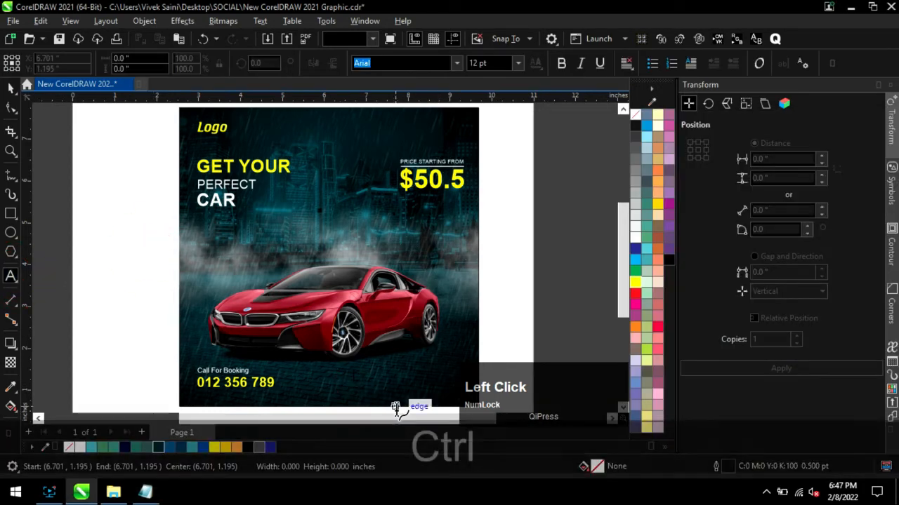
pyautogui.hotkey('ctrl', 'v')
pyautogui.hotkey('ctrl', 'a')
pyautogui.click(640, 237)
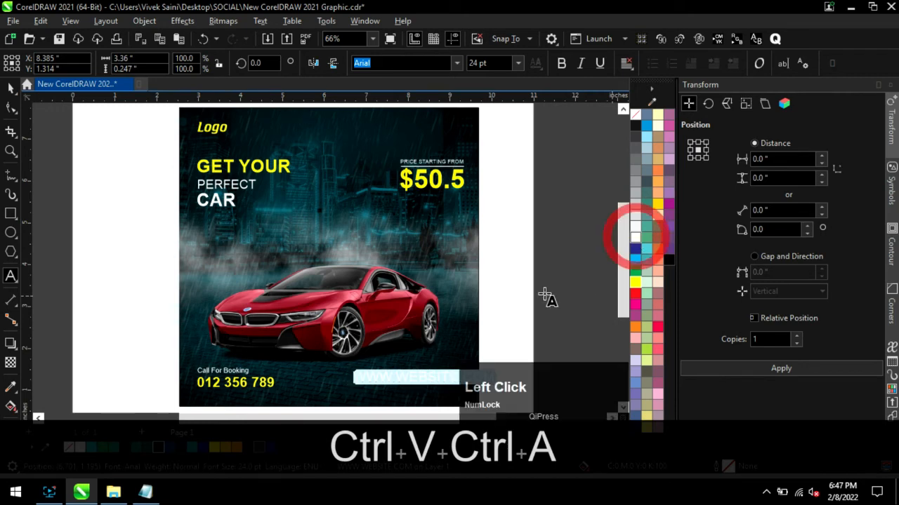
# Step: Shrink the website text to about 11.453 pt and widen its letter spacing
pyautogui.click(10, 88)
pyautogui.scroll(-2, 481, 351)
pyautogui.scroll(4, 457, 302)
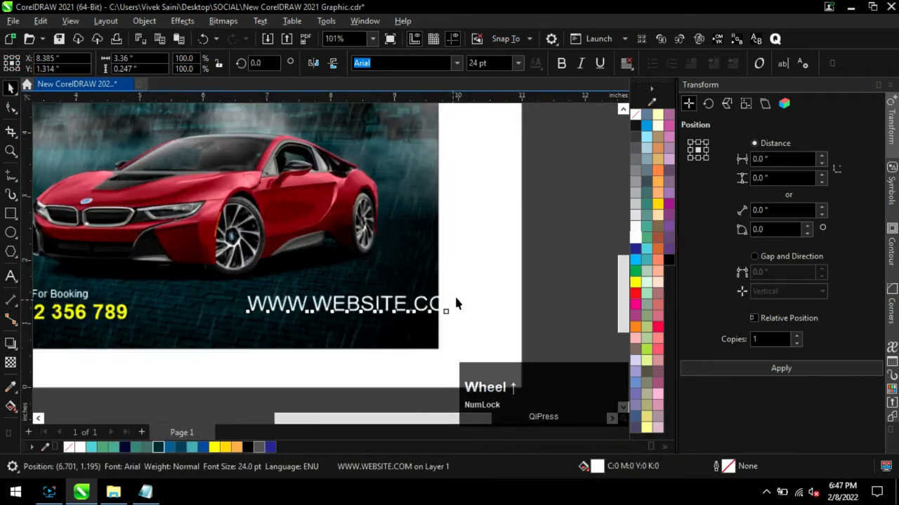
pyautogui.moveTo(431, 310); pyautogui.dragTo(381, 305)
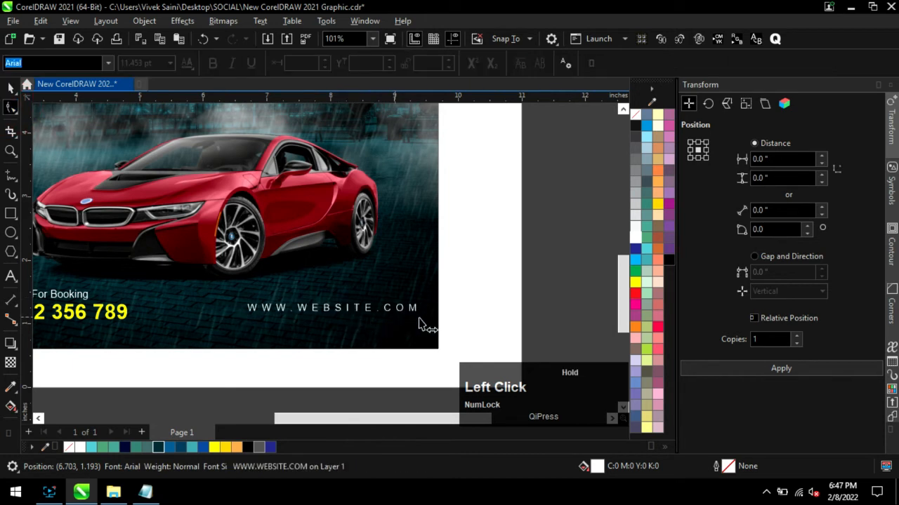
pyautogui.moveTo(436, 323); pyautogui.dragTo(426, 324)
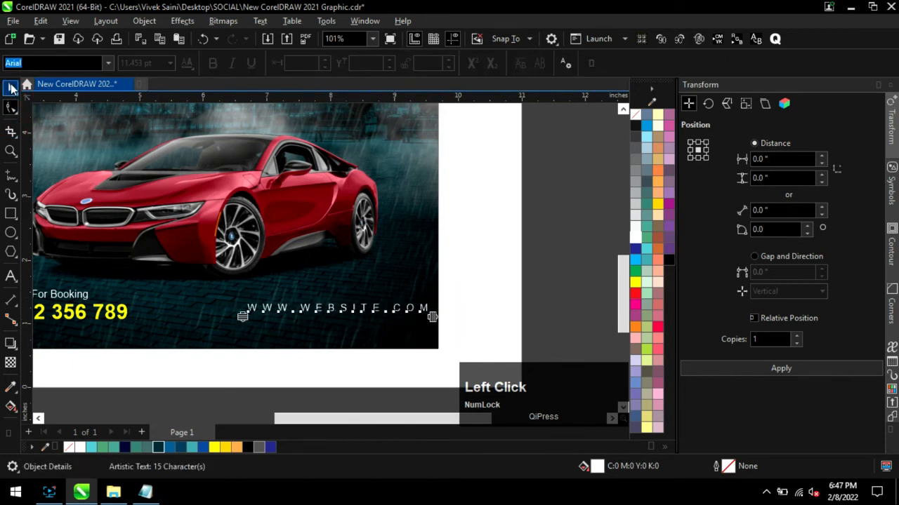
# Step: Align the website text's bottom with the phone number and its right edge with the price
pyautogui.keyDown('shift'); pyautogui.click(127, 314); pyautogui.keyUp('shift')
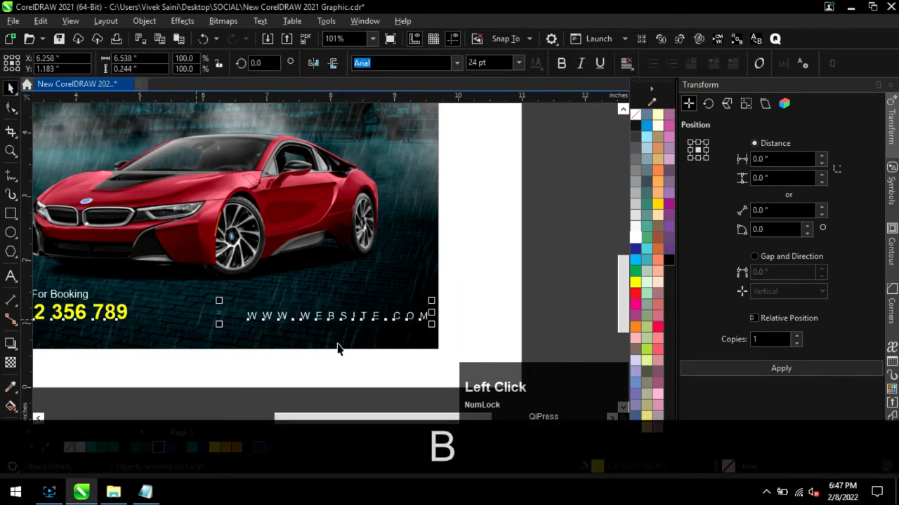
pyautogui.click(497, 317)
pyautogui.click(411, 311)
pyautogui.scroll(-2, 428, 316)
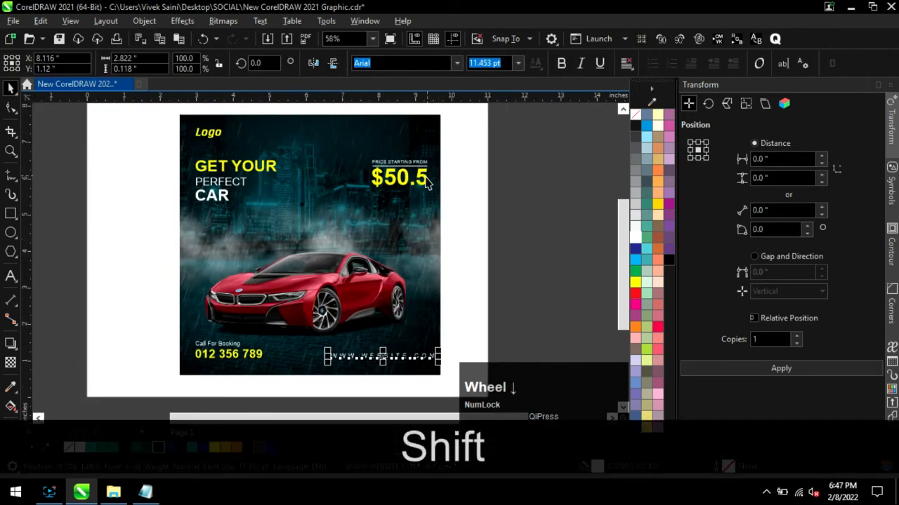
pyautogui.hotkey('shift', 'r')
pyautogui.click(493, 260)
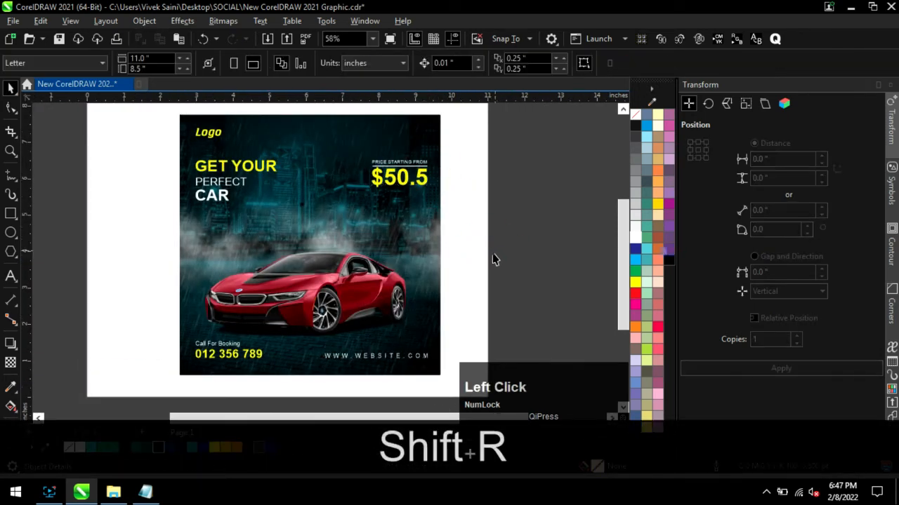
# Step: Nudge the price block and the website text together slightly to the left
pyautogui.scroll(-1, 449, 312)
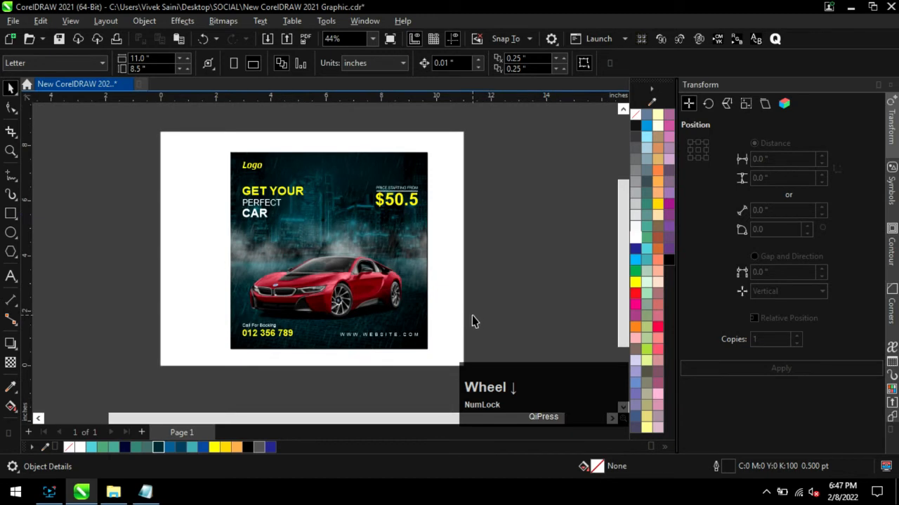
pyautogui.moveTo(326, 163); pyautogui.dragTo(325, 164)
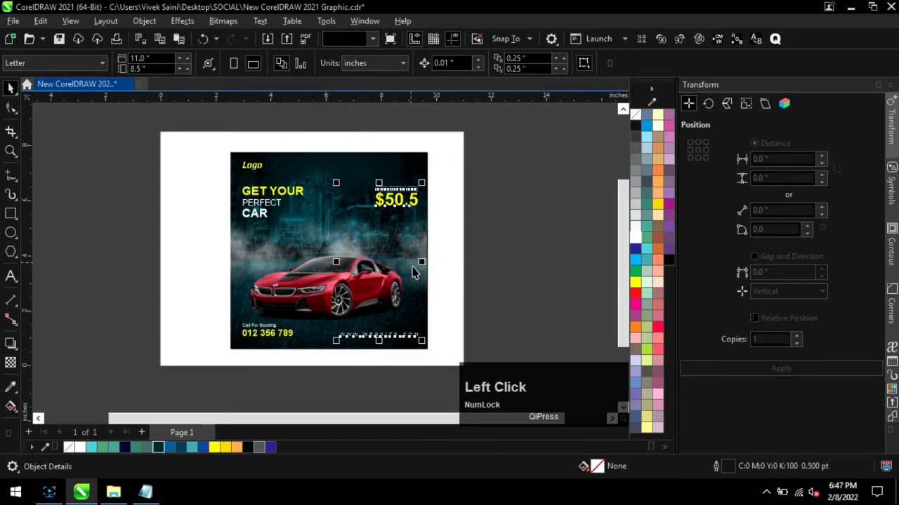
pyautogui.press('Left')
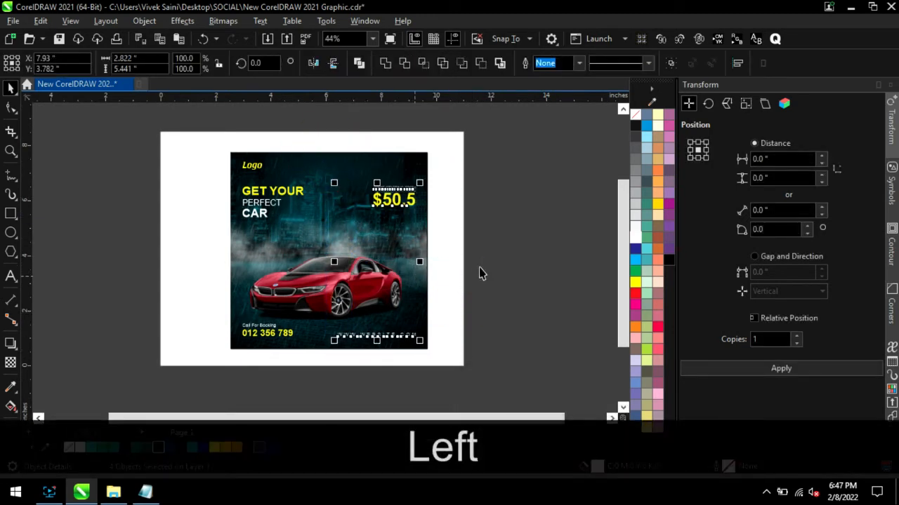
pyautogui.click(481, 273)
# Step: Nudge the Logo text slightly down and save the document
pyautogui.click(258, 166)
pyautogui.press('Down')
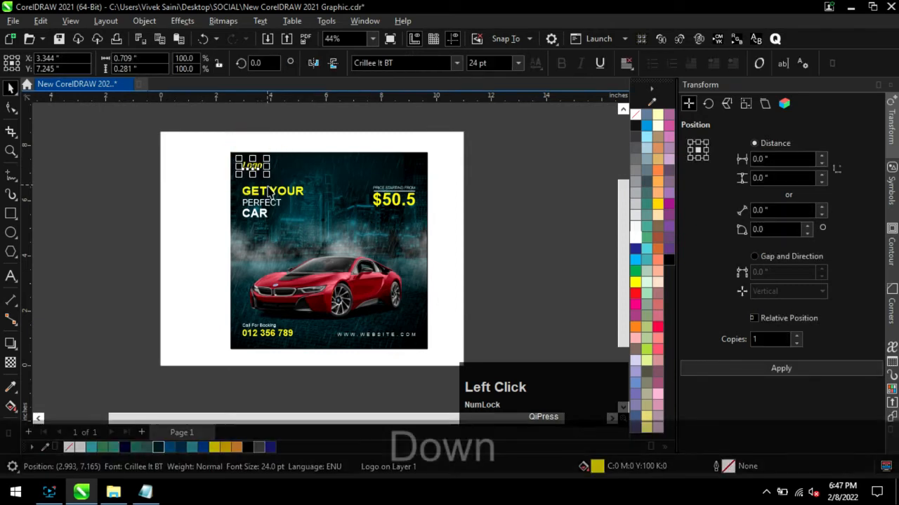
pyautogui.click(271, 171)
pyautogui.scroll(1, 242, 153)
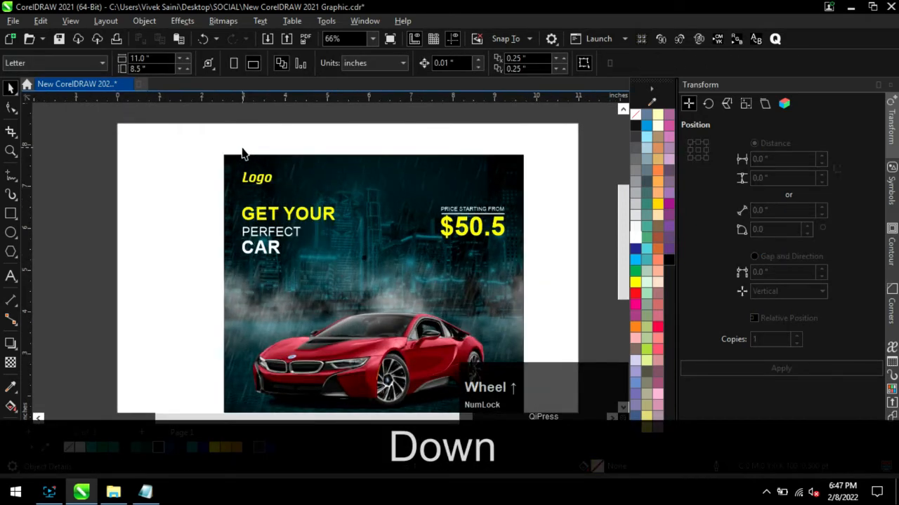
pyautogui.scroll(-1, 166, 179)
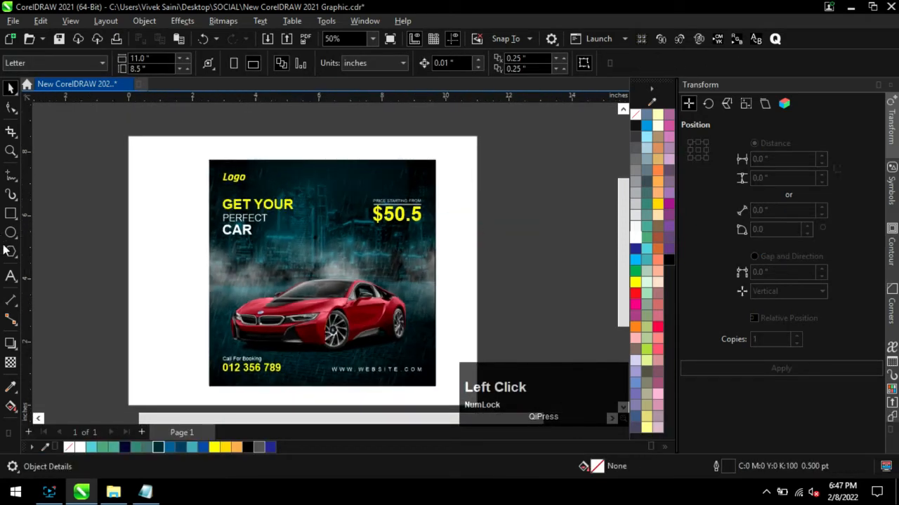
pyautogui.hotkey('ctrl', 's')
# Step: Draw a circle about 0.088 inches in diameter above the price, with a white fill and no outline
pyautogui.click(11, 233)
pyautogui.scroll(1, 391, 173)
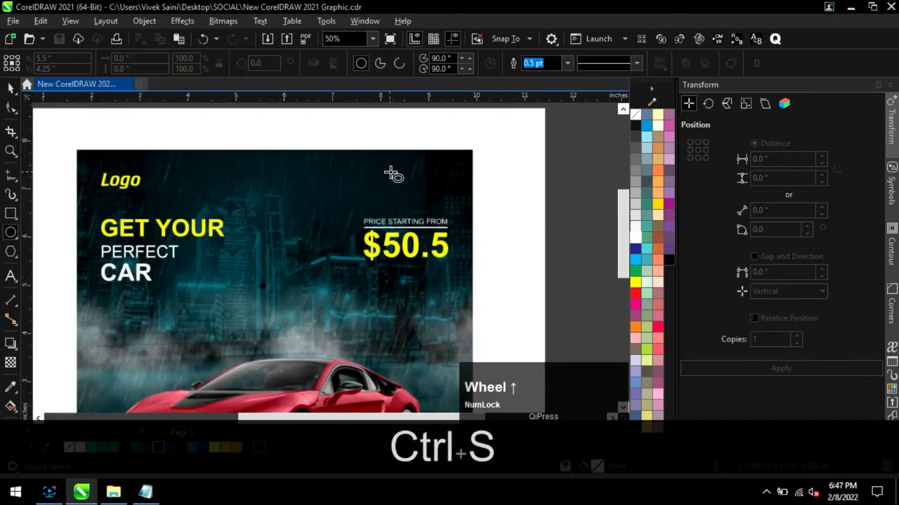
pyautogui.scroll(-1, 261, 260)
pyautogui.scroll(3, 457, 195)
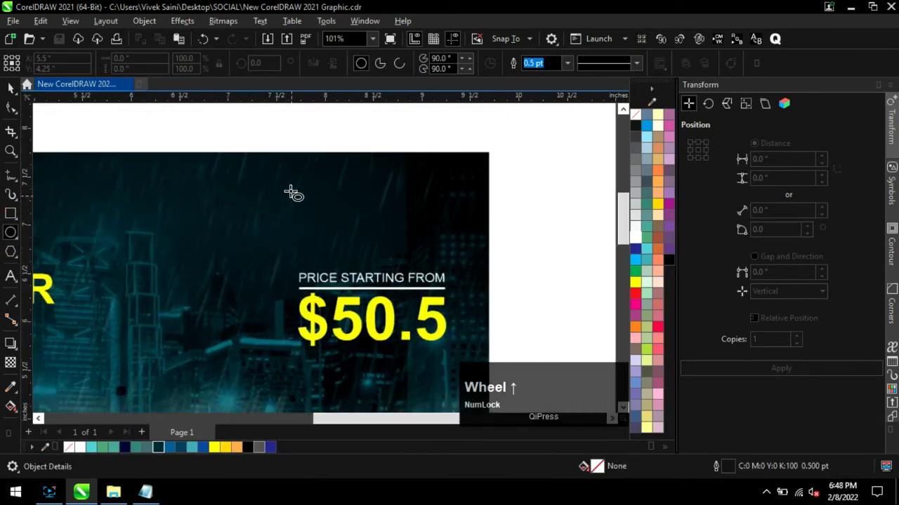
pyautogui.keyDown('ctrl'); pyautogui.click(292, 194); pyautogui.keyUp('ctrl')
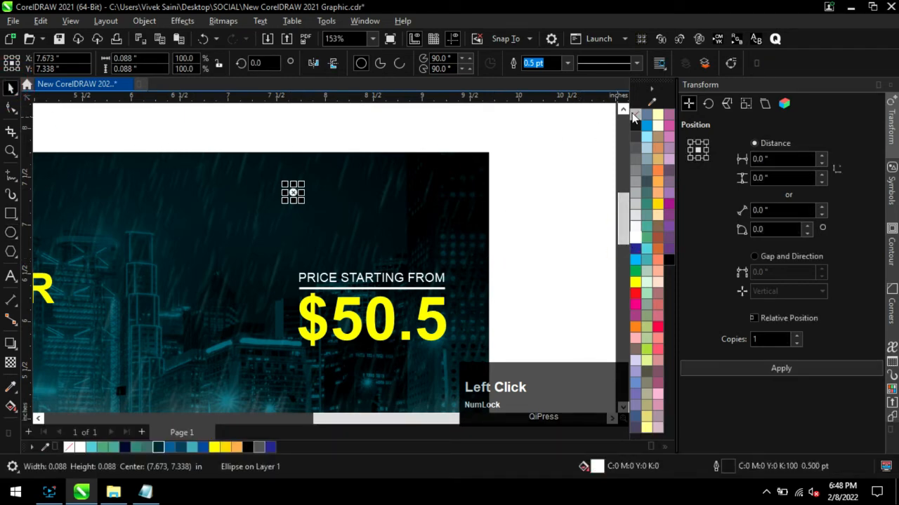
pyautogui.scroll(3, 361, 187)
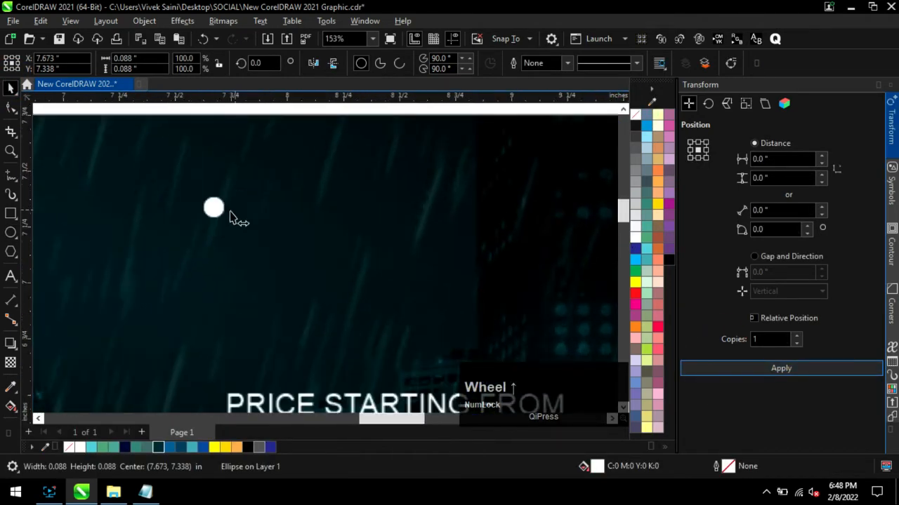
# Step: Repeat the white circle in an evenly spaced horizontal row and delete the surplus circles beyond the graphic's right edge
pyautogui.moveTo(214, 206); pyautogui.dragTo(260, 232)
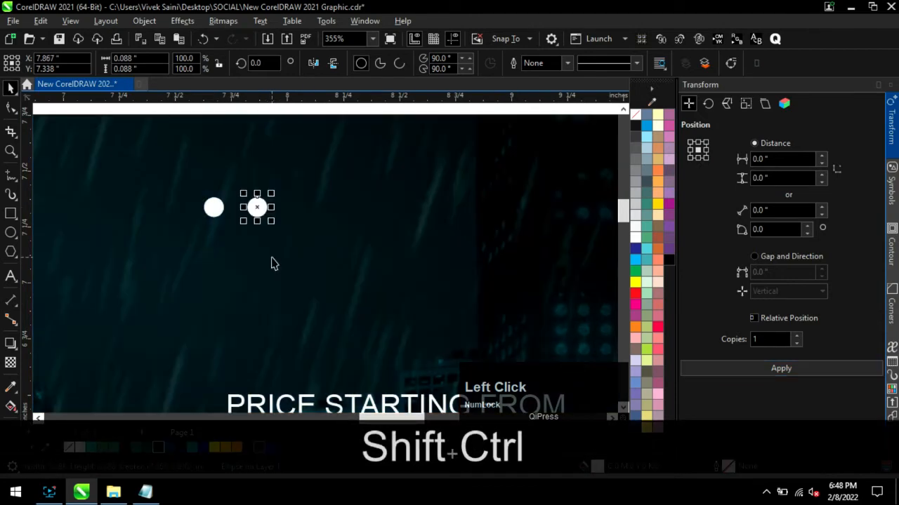
pyautogui.hotkey('ctrl', 'shift', 'd')
pyautogui.hotkey('ctrl', 'shift', 'd')
pyautogui.hotkey('ctrl', 'shift', 'd')
pyautogui.hotkey('ctrl', 'shift', 'd')
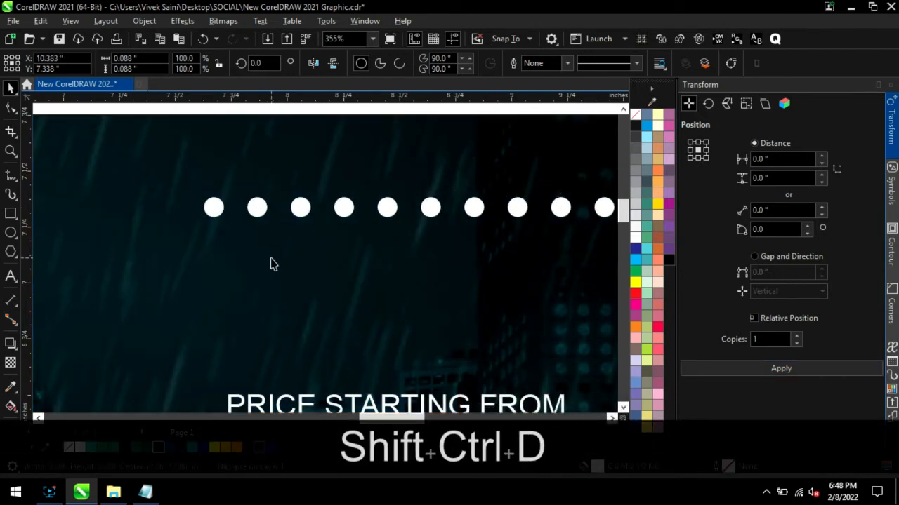
pyautogui.scroll(-2, 273, 264)
pyautogui.moveTo(572, 259); pyautogui.dragTo(464, 194)
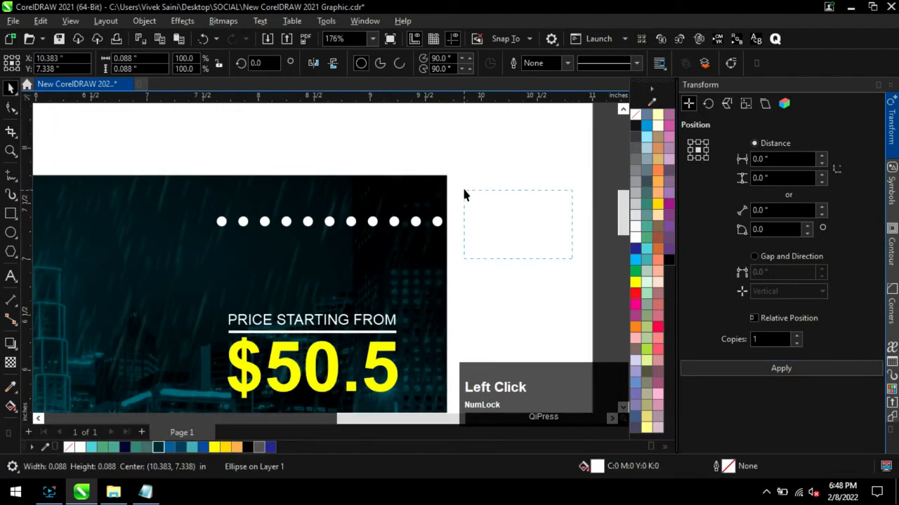
pyautogui.press('Delete')
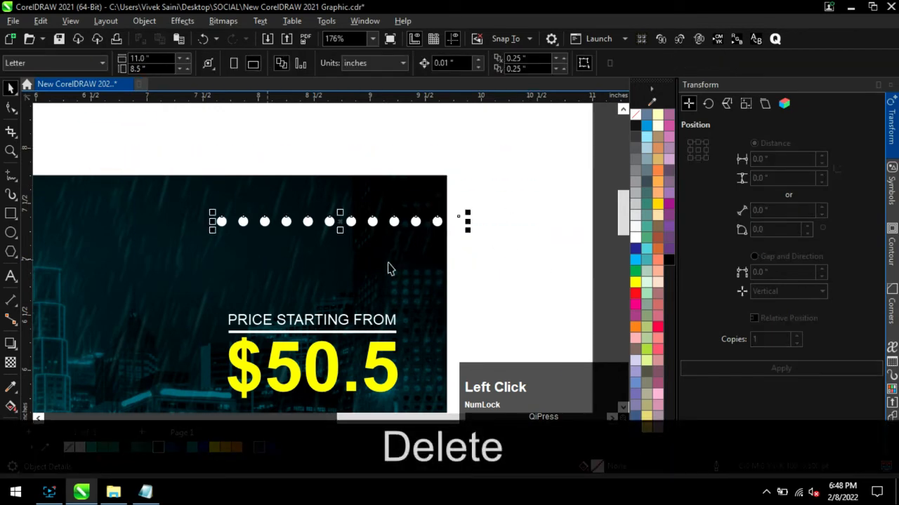
# Step: Duplicate the row of circles downward at equal spacing to form a four-row dot grid above the price
pyautogui.click(719, 366)
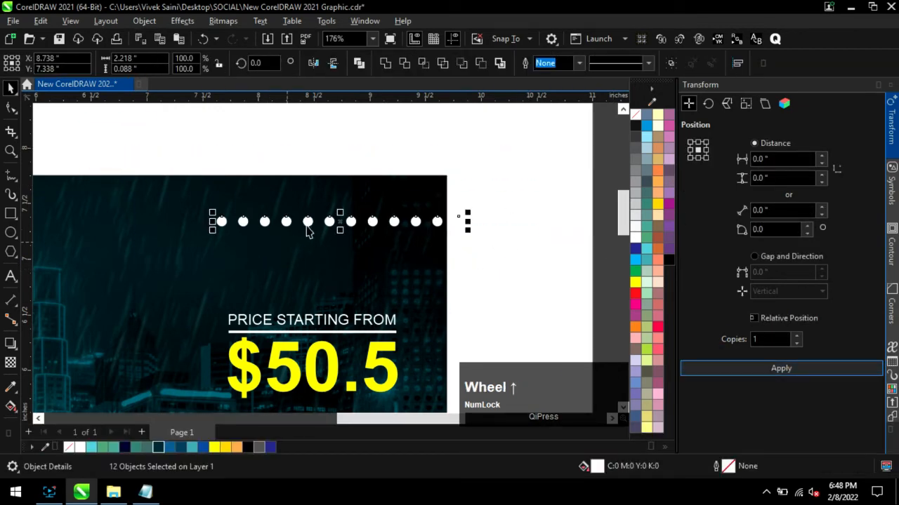
pyautogui.scroll(1, 304, 221)
pyautogui.moveTo(307, 221); pyautogui.dragTo(306, 246)
pyautogui.hotkey('ctrl', 'd')
pyautogui.hotkey('ctrl', 'd')
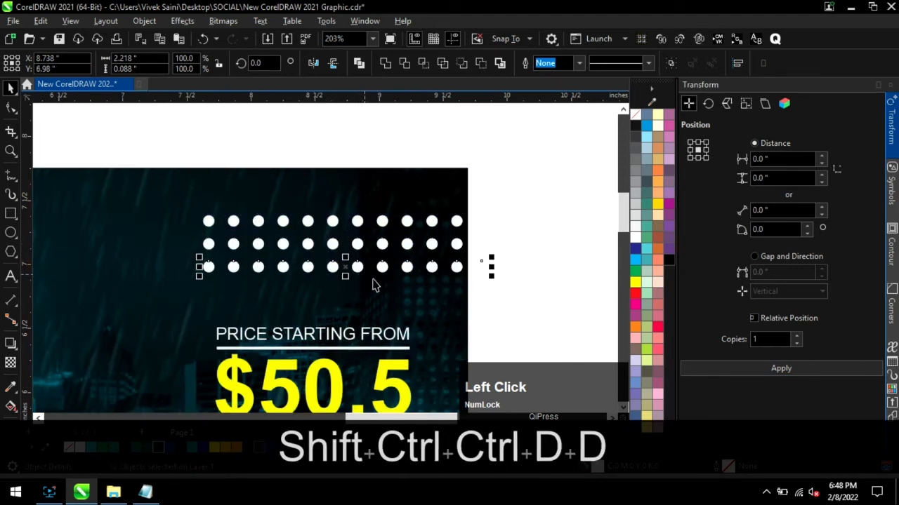
pyautogui.click(549, 316)
pyautogui.scroll(-1, 315, 266)
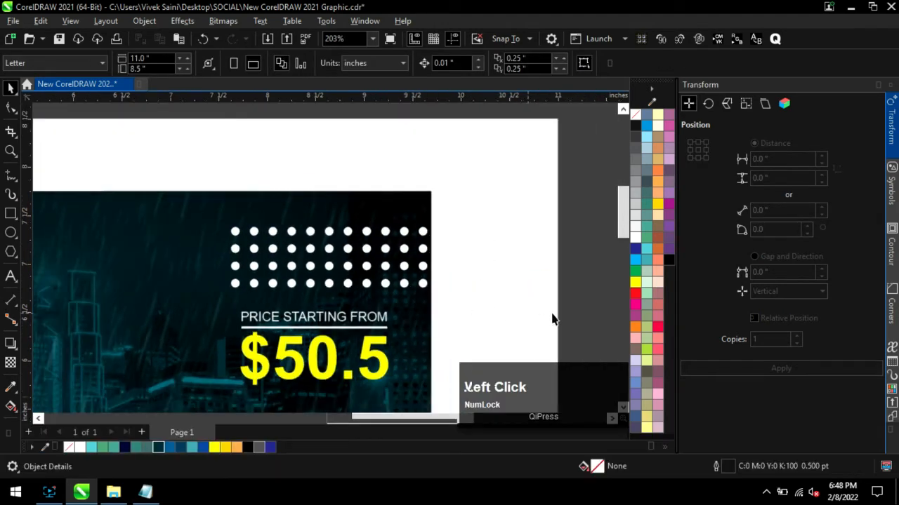
# Step: Group the dots above the price and scale the group down to about 1.74 inches wide
pyautogui.moveTo(558, 309); pyautogui.dragTo(187, 174)
pyautogui.hotkey('ctrl', 'g')
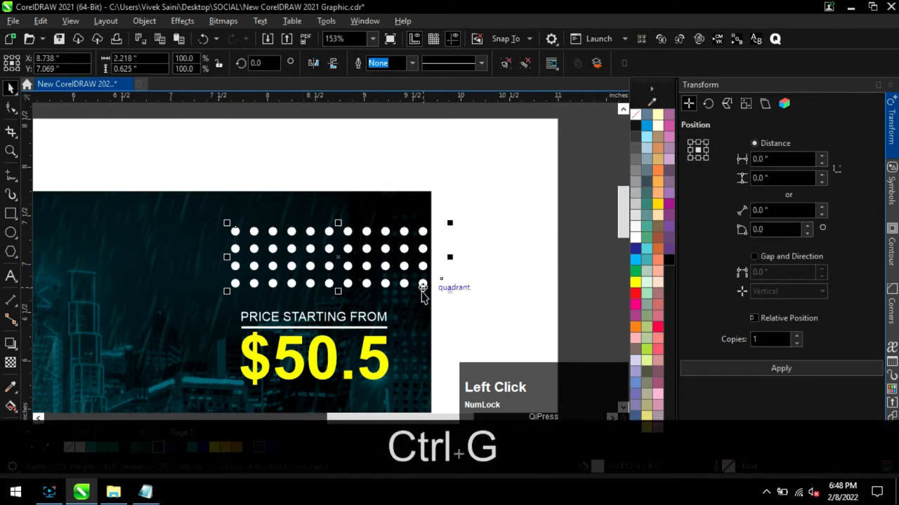
pyautogui.click(401, 267)
pyautogui.scroll(-2, 438, 209)
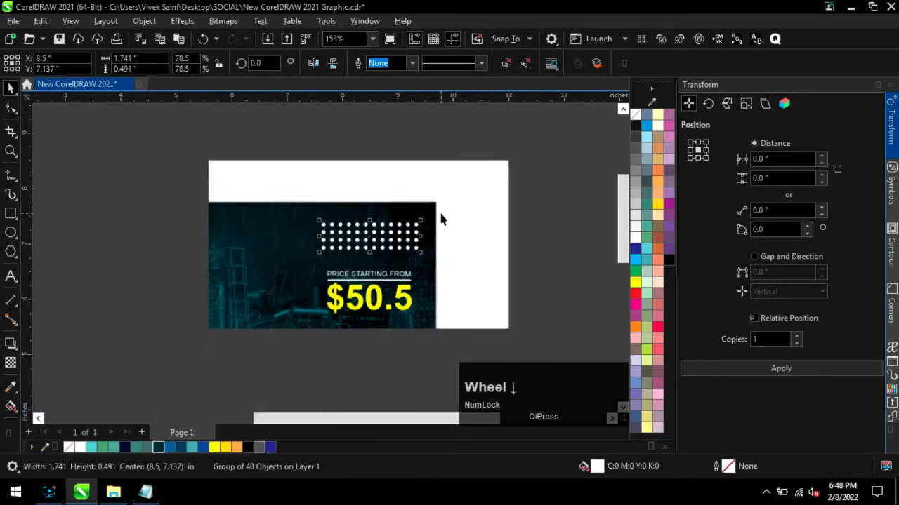
# Step: Right-align the dot group with the price text and shrink it to about 1.5 inches wide
pyautogui.keyDown('shift'); pyautogui.click(408, 264); pyautogui.keyUp('shift')
pyautogui.press('r')
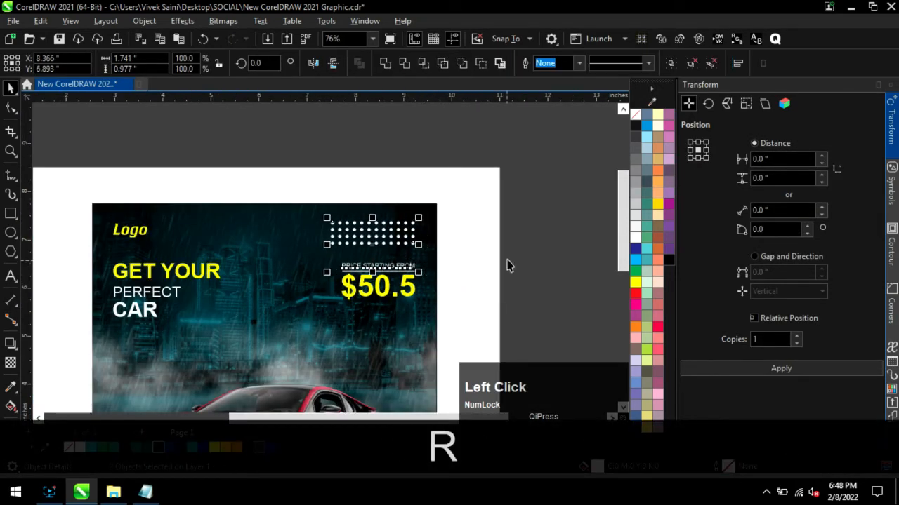
pyautogui.click(507, 263)
pyautogui.click(405, 235)
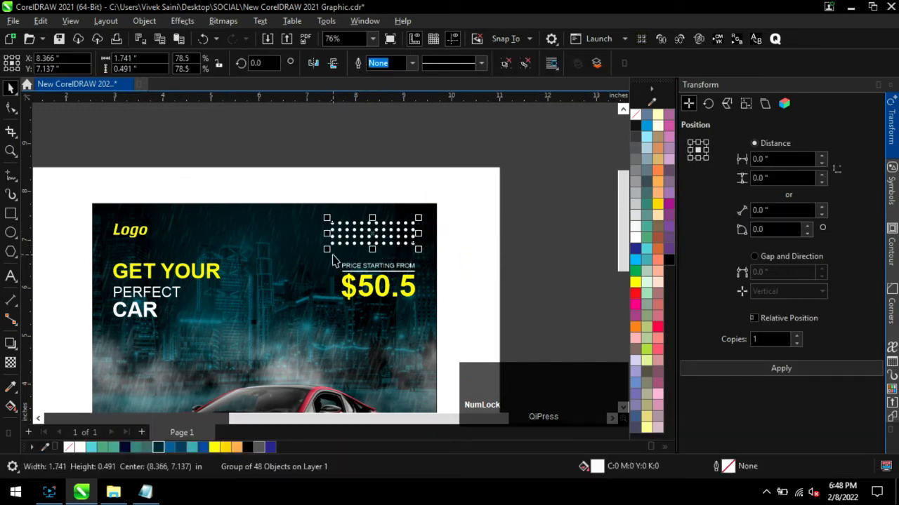
pyautogui.moveTo(328, 249); pyautogui.dragTo(338, 246)
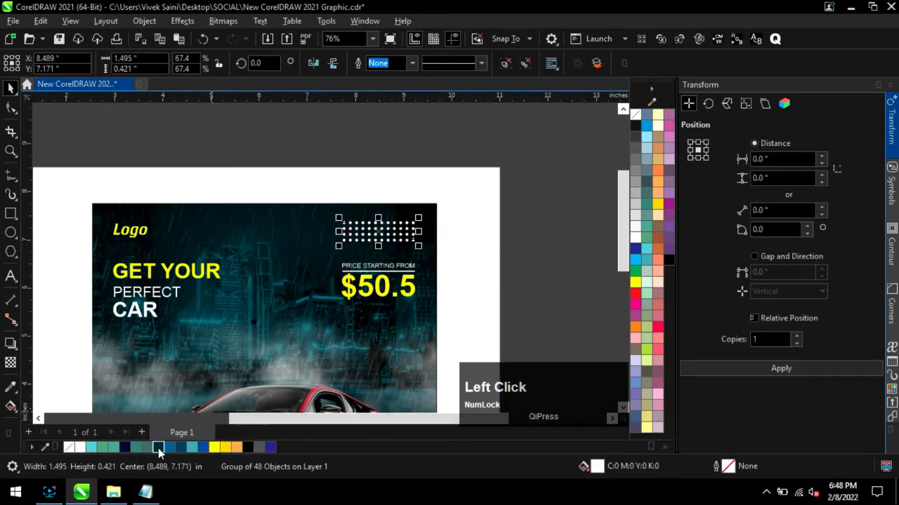
# Step: Fill the dot group with Grass Green and apply a uniform transparency of 50
pyautogui.scroll(-3, 439, 139)
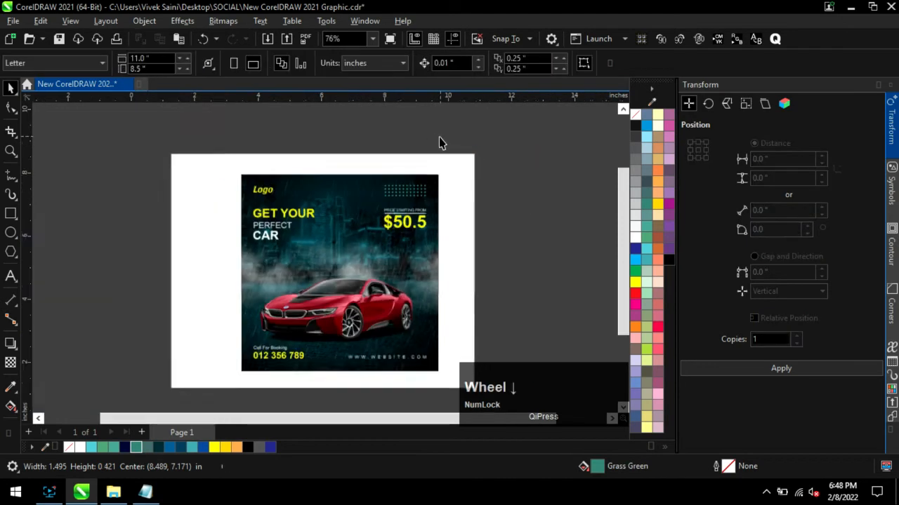
pyautogui.click(415, 192)
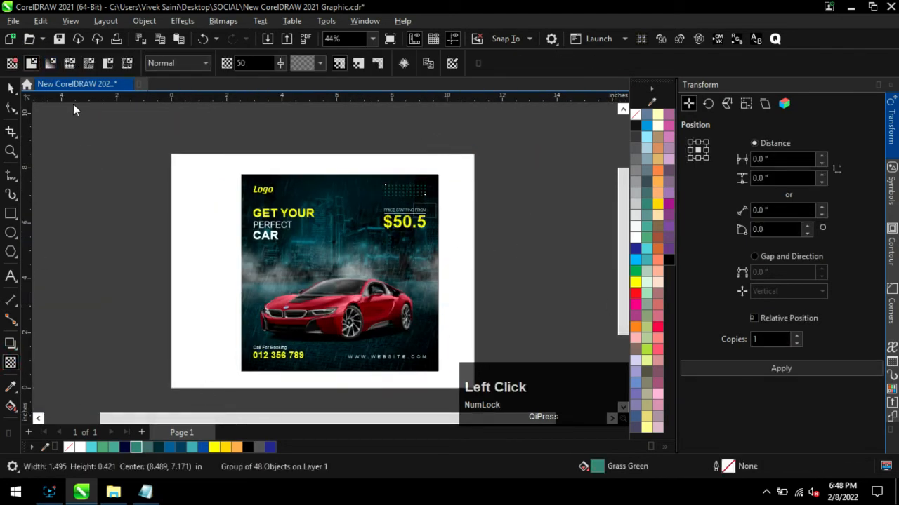
pyautogui.scroll(2, 408, 202)
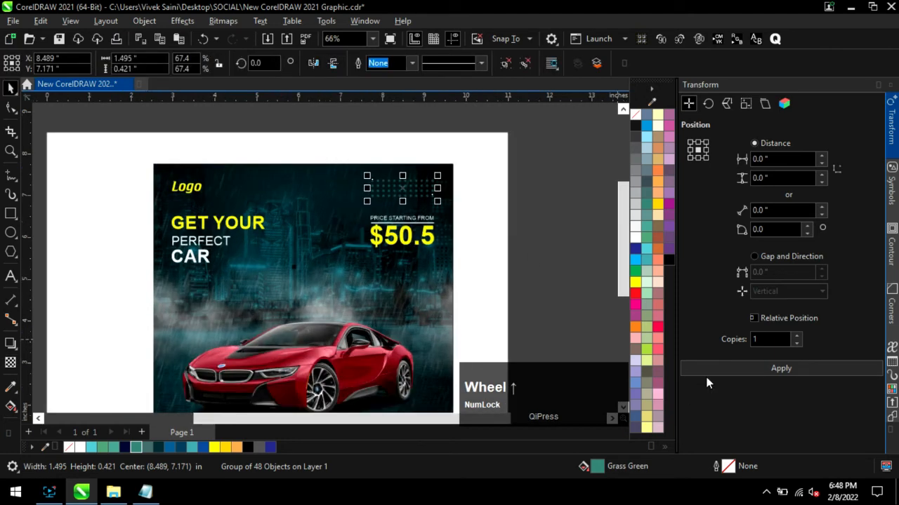
# Step: Duplicate the dot group and place the copy vertically beside the car's front, above the contact text
pyautogui.click(781, 368)
pyautogui.scroll(-1, 562, 224)
pyautogui.scroll(1, 402, 230)
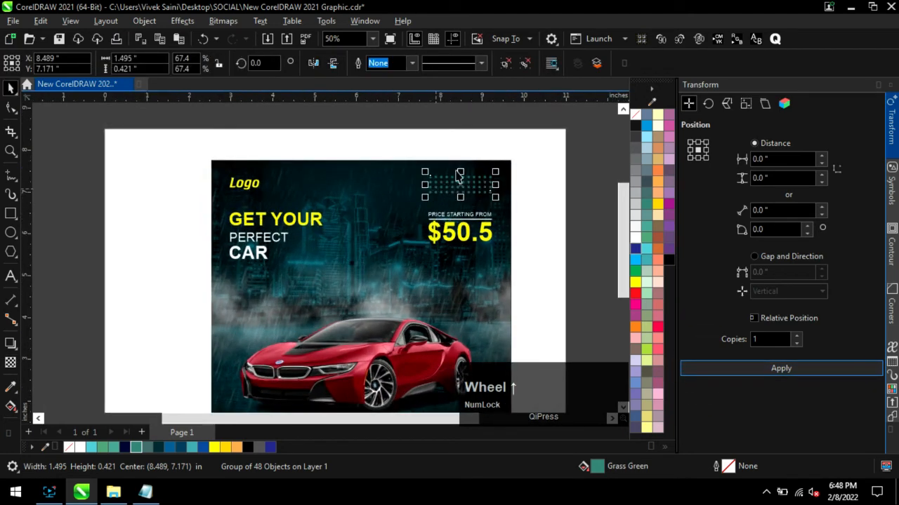
pyautogui.scroll(-1, 459, 180)
pyautogui.moveTo(459, 181); pyautogui.dragTo(291, 323)
pyautogui.scroll(1, 287, 341)
pyautogui.scroll(1, 314, 346)
# Step: Scale the car image down to about 4.93 inches wide and save the document
pyautogui.moveTo(281, 365); pyautogui.dragTo(319, 349)
pyautogui.scroll(-2, 257, 374)
pyautogui.scroll(-1, 533, 327)
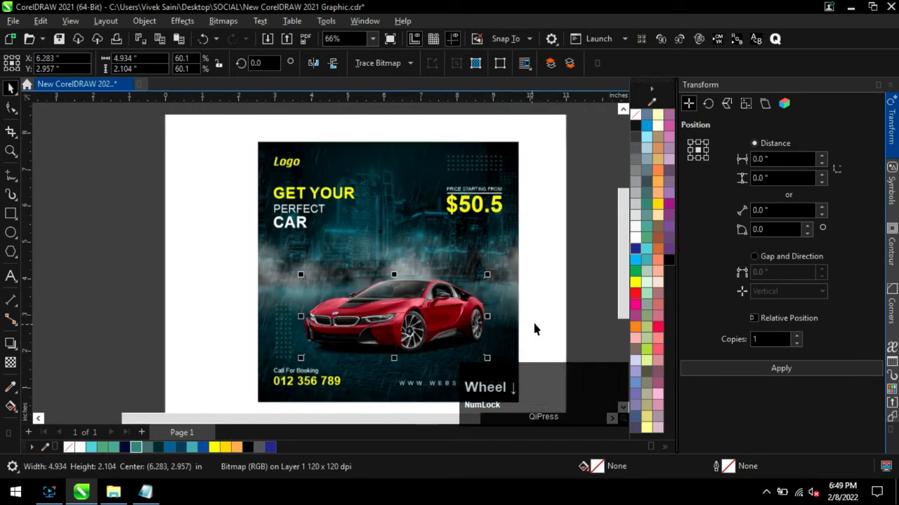
pyautogui.click(538, 315)
pyautogui.scroll(-1, 455, 311)
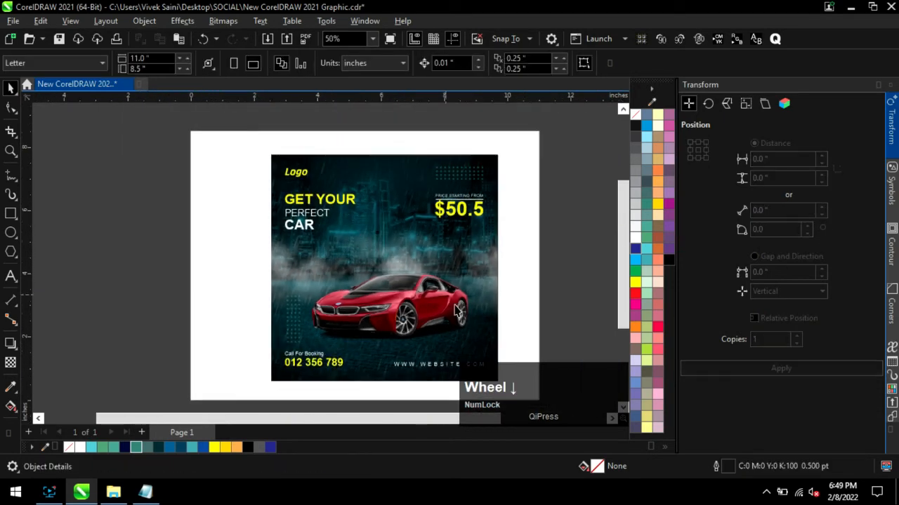
pyautogui.scroll(1, 555, 213)
pyautogui.click(552, 232)
pyautogui.hotkey('ctrl', 's')
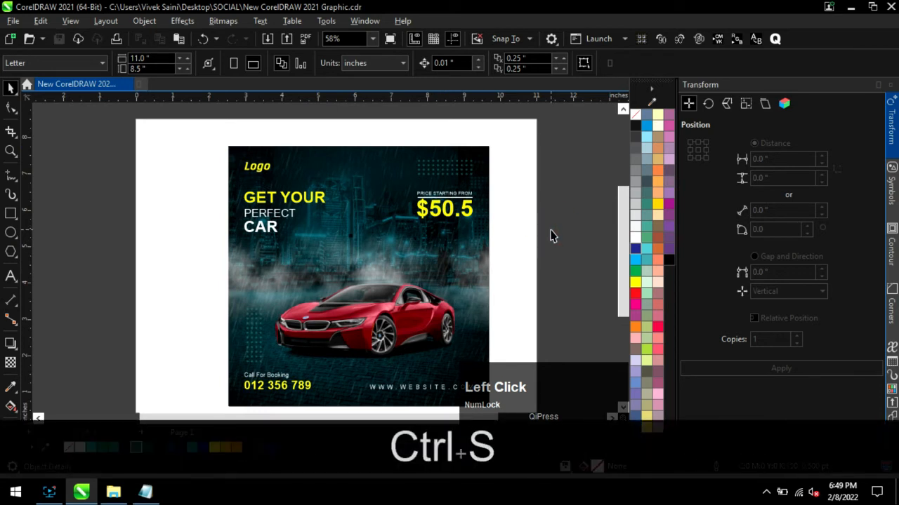
# Step: Draw a rectangle about 8.46 by 1.57 inches across the headline area, with a black fill and no outline
pyautogui.click(10, 214)
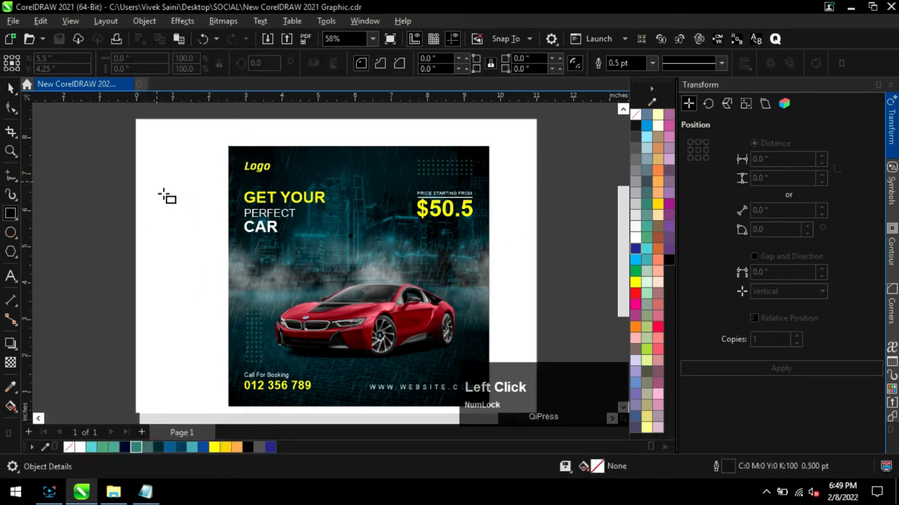
pyautogui.moveTo(157, 180)
pyautogui.mouseDown()
pyautogui.moveTo(466, 239)
pyautogui.moveTo(442, 245)
pyautogui.mouseUp()
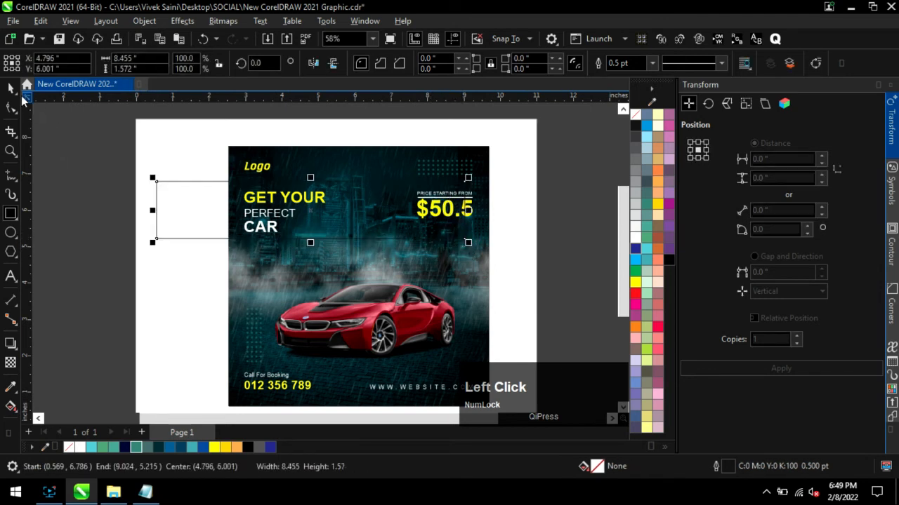
pyautogui.click(670, 261)
pyautogui.click(427, 214)
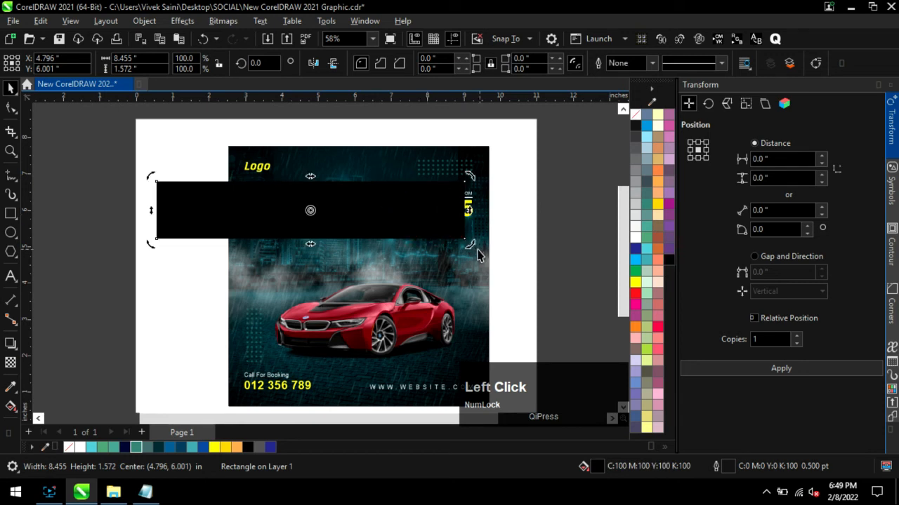
# Step: Rotate the black bar about 33 degrees and enlarge it to about 127% across the graphic's upper-left corner
pyautogui.moveTo(470, 246); pyautogui.dragTo(481, 145)
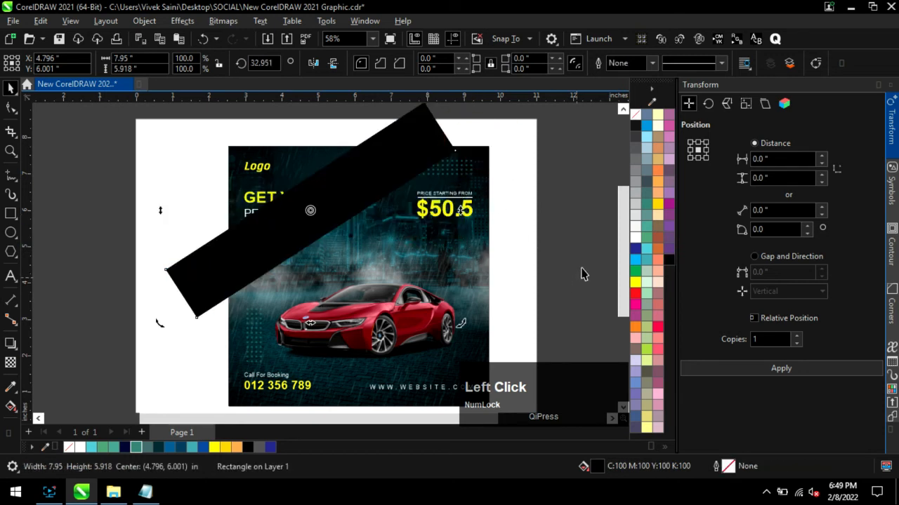
pyautogui.click(389, 148)
pyautogui.moveTo(458, 321); pyautogui.dragTo(580, 388)
pyautogui.moveTo(392, 132); pyautogui.dragTo(392, 134)
# Step: Apply a uniform transparency of 50 to the black bar and duplicate it across the graphic's lower-right corner
pyautogui.click(8, 363)
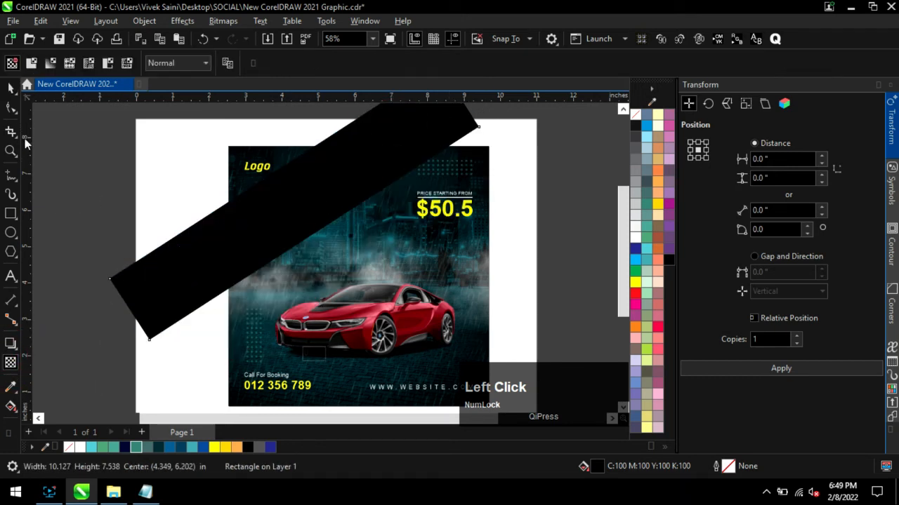
pyautogui.click(31, 64)
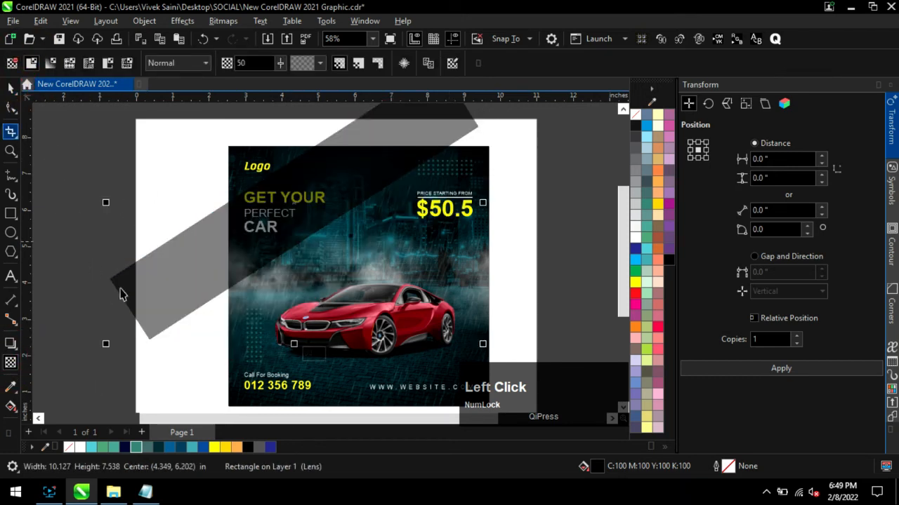
pyautogui.scroll(-2, 121, 295)
pyautogui.press('space')
pyautogui.click(713, 371)
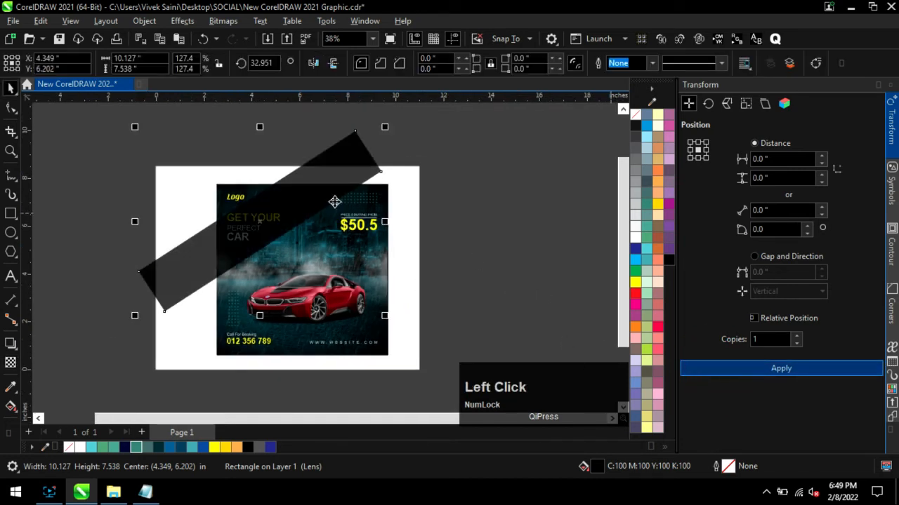
pyautogui.moveTo(311, 171); pyautogui.dragTo(402, 275)
# Step: PowerClip both diagonal bars inside the graphic's background so they sit behind the text and car
pyautogui.keyDown('shift'); pyautogui.click(361, 150); pyautogui.keyUp('shift')
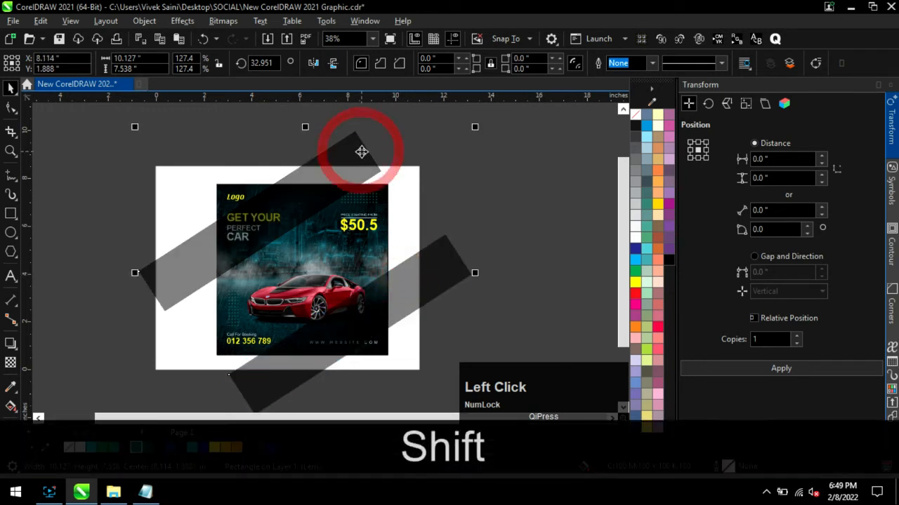
pyautogui.rightClick(444, 251)
pyautogui.click(488, 282)
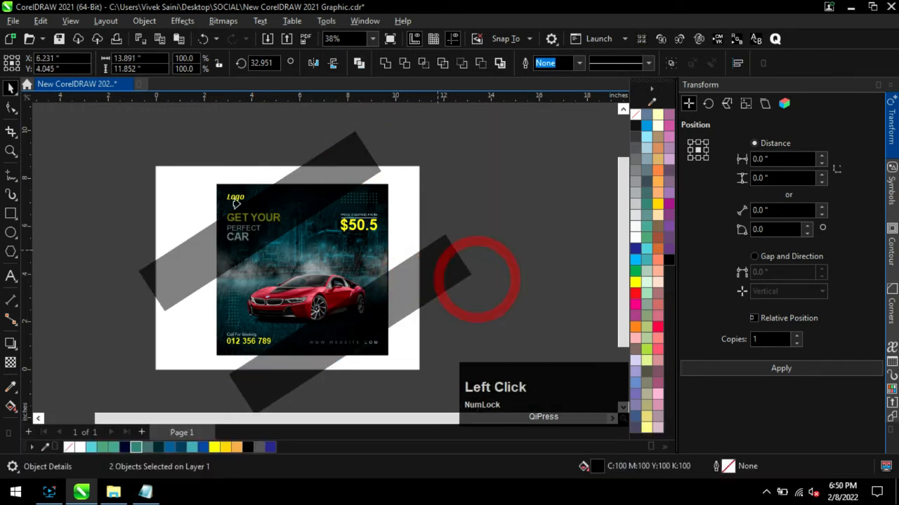
pyautogui.click(215, 184)
pyautogui.click(255, 140)
pyautogui.scroll(1, 235, 226)
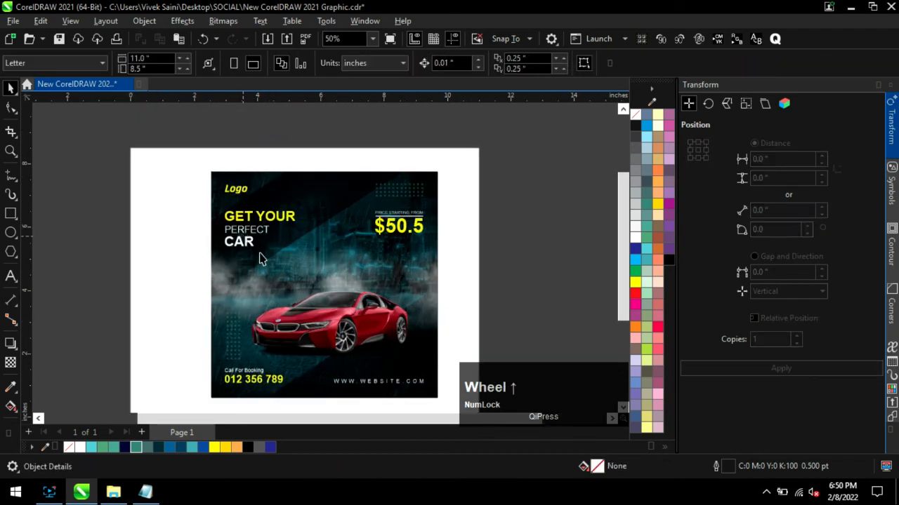
pyautogui.scroll(-1, 175, 204)
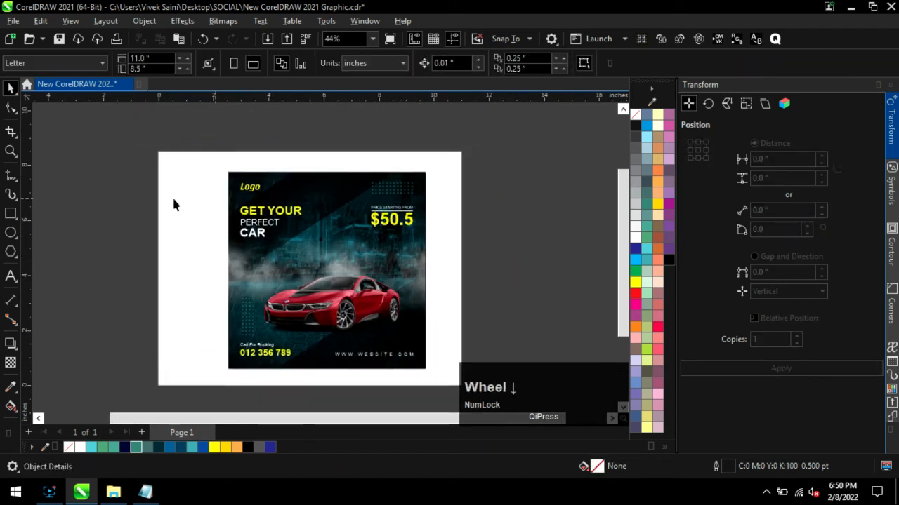
# Step: Draw an unfilled square frame about 6.75 inches per side just inside the graphic's edges, with a Grass Green outline
pyautogui.click(12, 217)
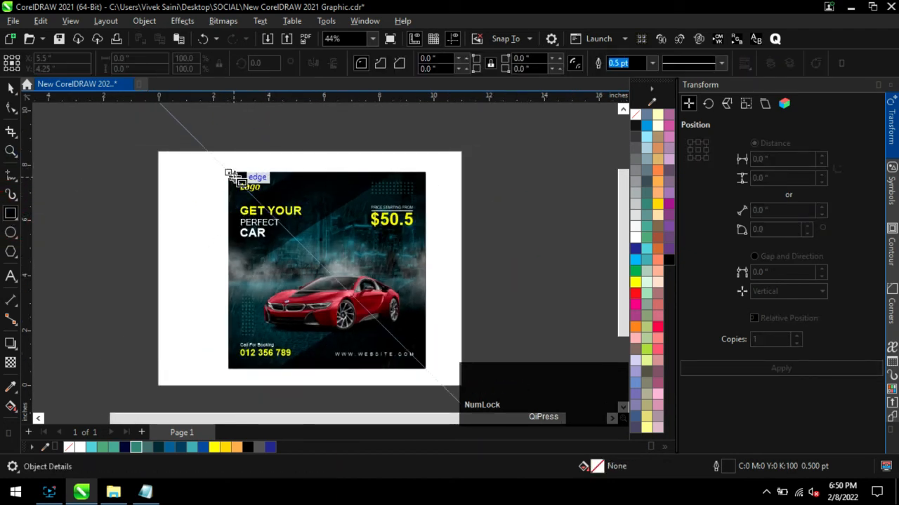
pyautogui.moveTo(230, 175); pyautogui.dragTo(422, 366)
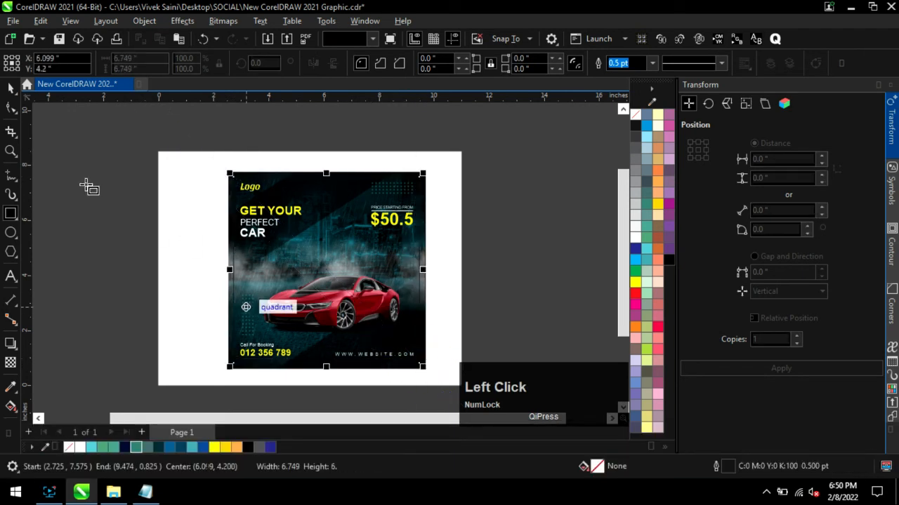
pyautogui.rightClick(138, 448)
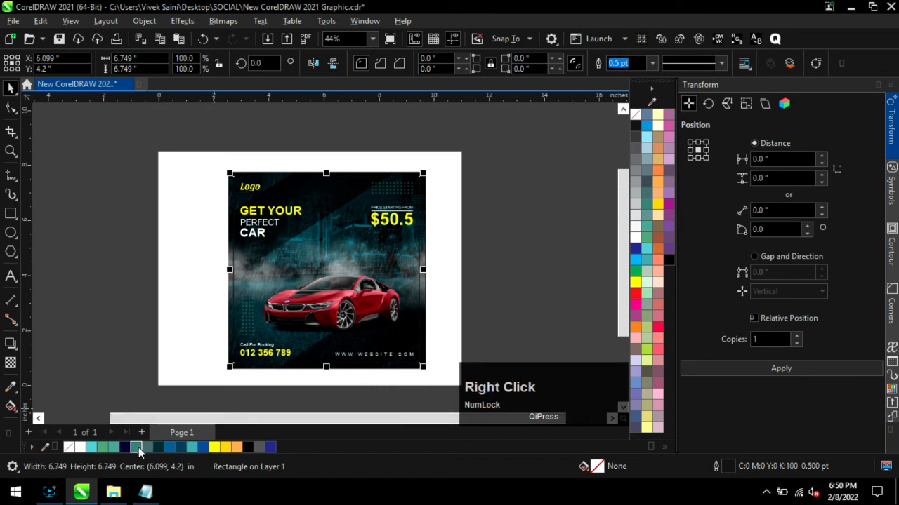
# Step: Set the square frame's outline width to 2.0 pt and save the document
pyautogui.click(652, 63)
pyautogui.click(620, 117)
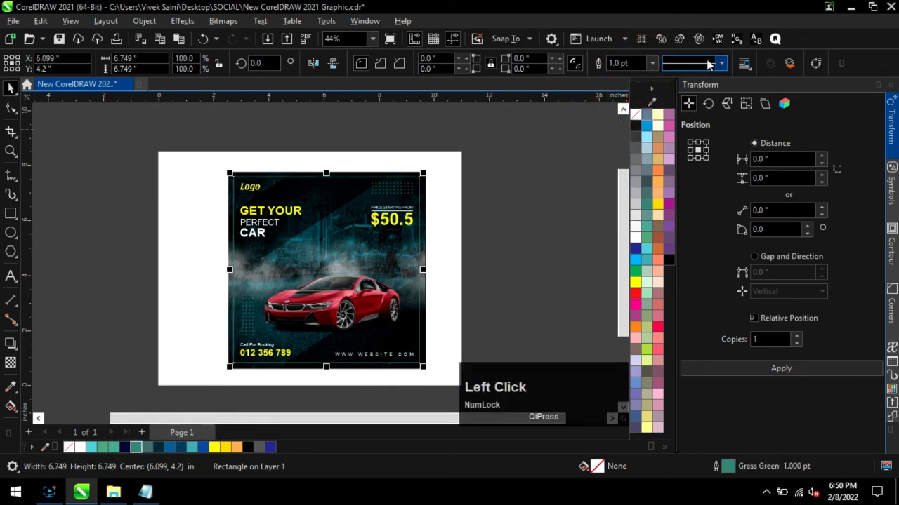
pyautogui.click(653, 64)
pyautogui.click(618, 136)
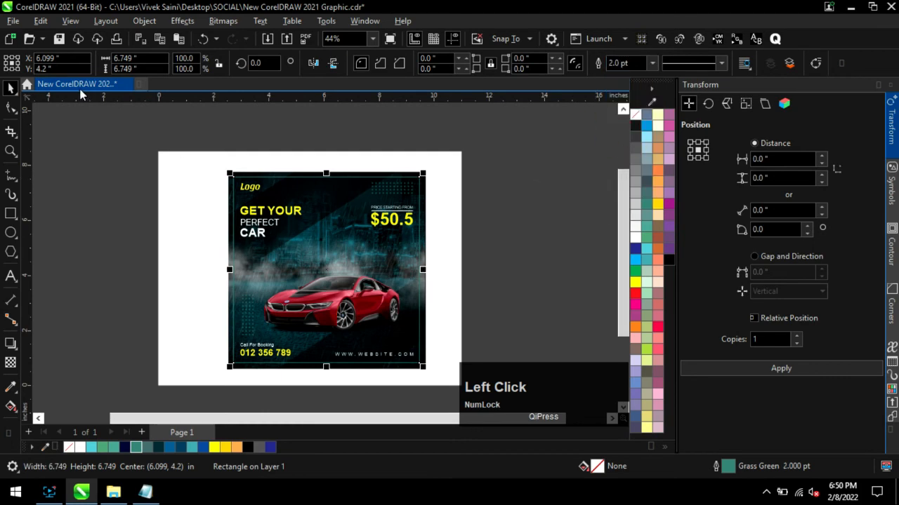
pyautogui.click(41, 152)
pyautogui.scroll(1, 390, 193)
pyautogui.click(511, 211)
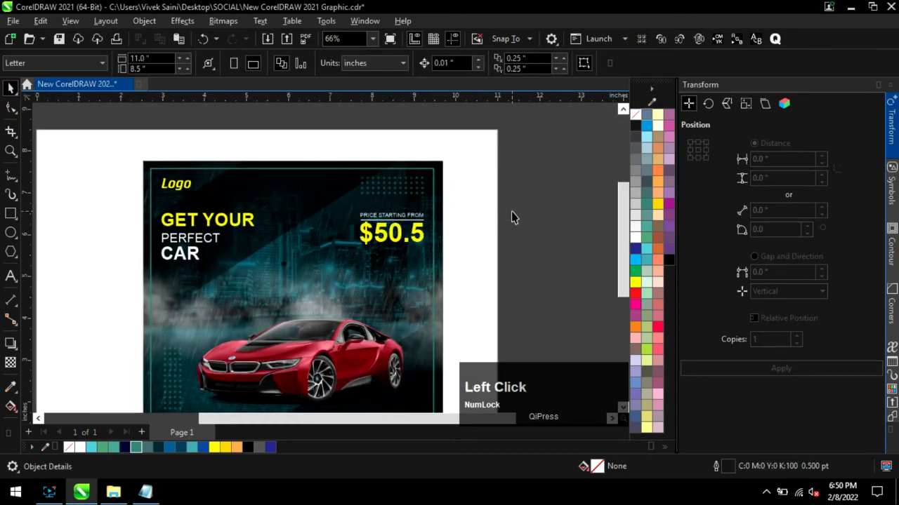
pyautogui.scroll(-1, 471, 202)
pyautogui.hotkey('ctrl', 's')
# Step: Draw a rectangle about 2.66 by 0.88 inches around the price text and fully round its corners to about 0.441 inches
pyautogui.scroll(2, 473, 225)
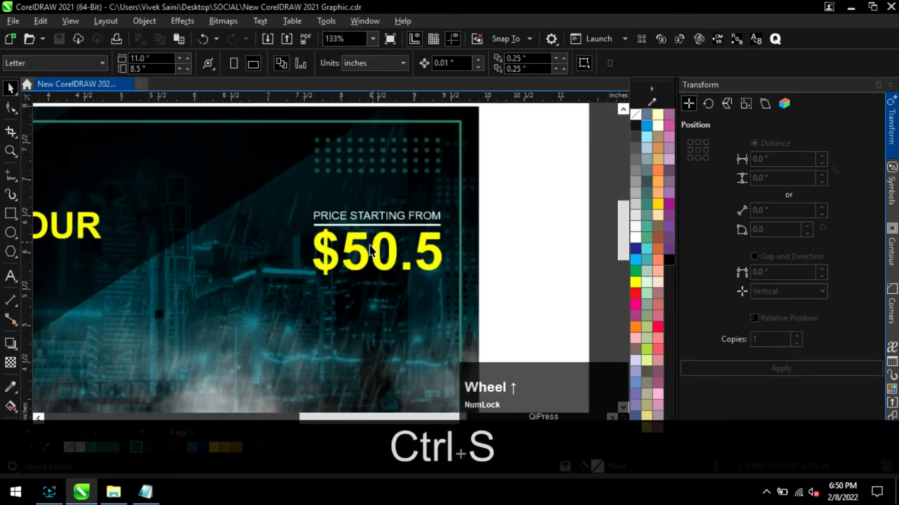
pyautogui.moveTo(273, 205); pyautogui.dragTo(497, 279)
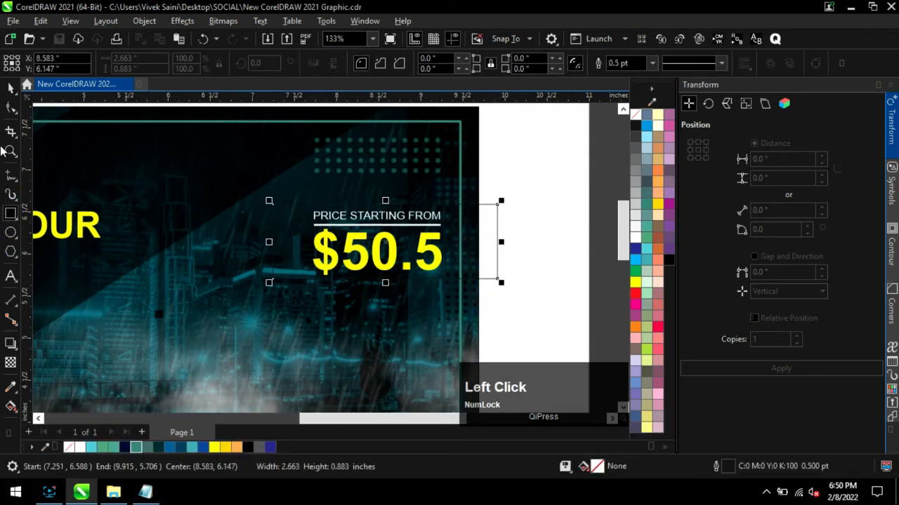
pyautogui.click(11, 88)
pyautogui.moveTo(274, 281); pyautogui.dragTo(295, 305)
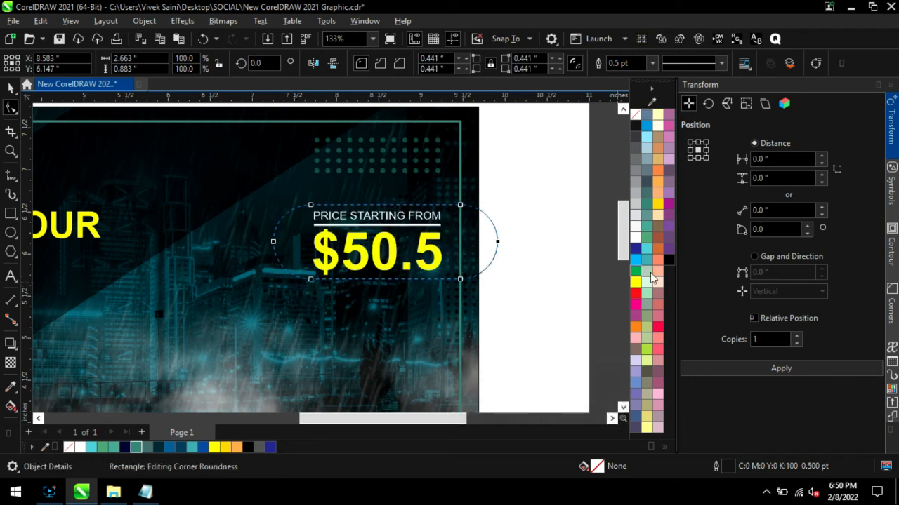
# Step: Give the rounded price frame a white 1.5 pt outline and stretch it past the graphic's right edge to about 3.09 inches wide
pyautogui.rightClick(634, 236)
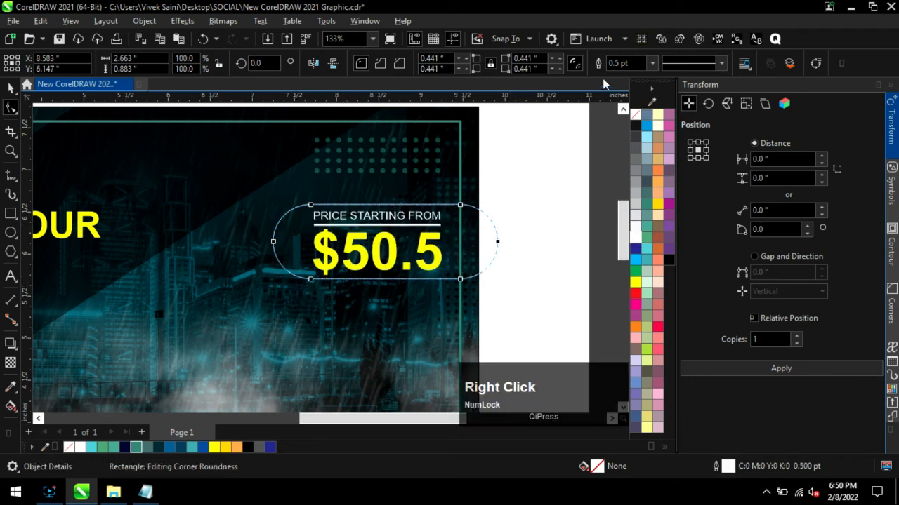
pyautogui.click(650, 64)
pyautogui.click(618, 126)
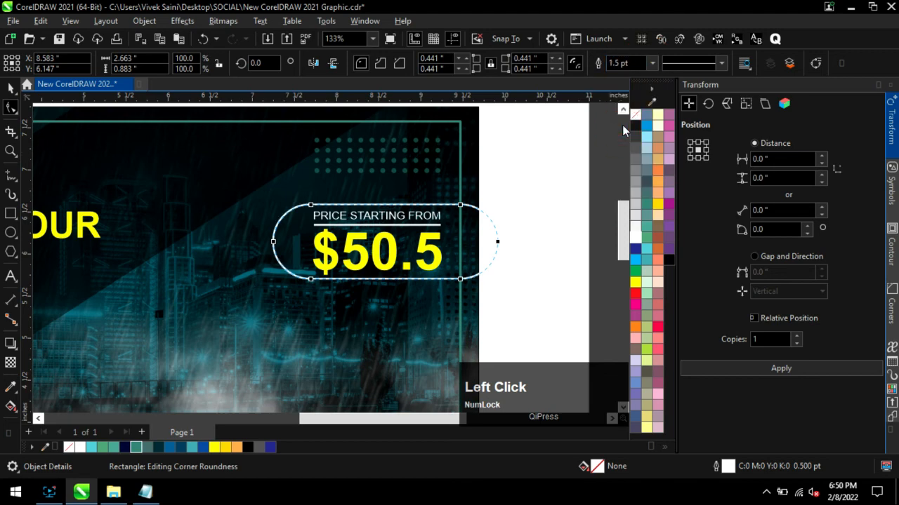
pyautogui.click(11, 88)
pyautogui.moveTo(500, 242); pyautogui.dragTo(539, 247)
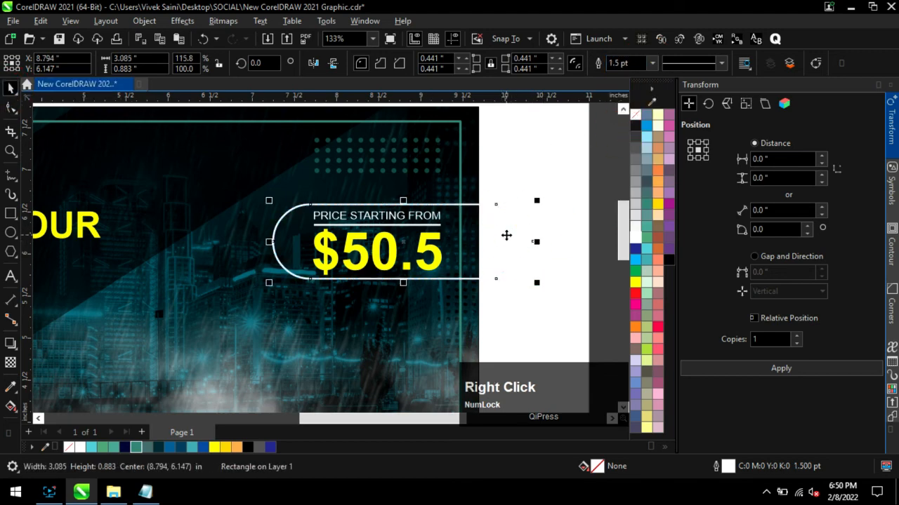
# Step: PowerClip the rounded white price frame inside the green square border frame so it ends at the border's right edge
pyautogui.rightClick(506, 235)
pyautogui.click(554, 249)
pyautogui.click(260, 153)
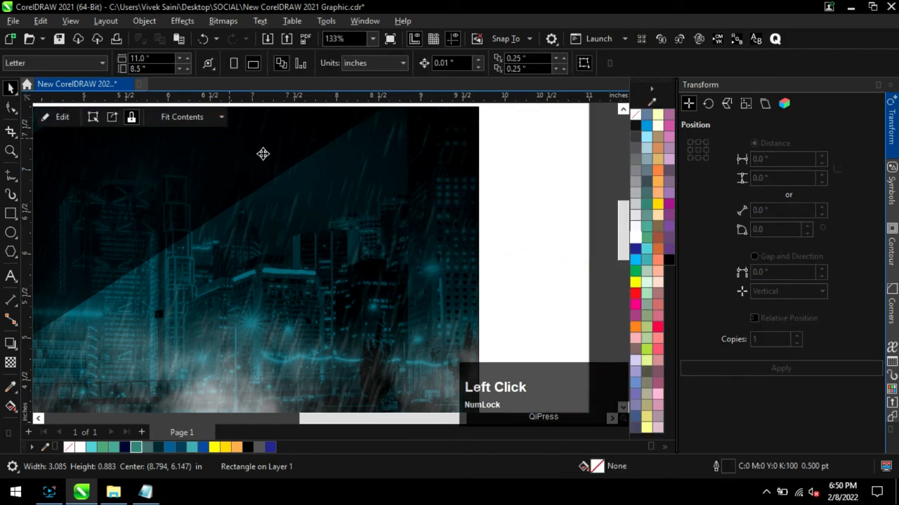
pyautogui.click(527, 220)
# Step: Fit the whole car graphic in view, save the document and display the design in full-screen preview
pyautogui.scroll(-4, 505, 223)
pyautogui.click(490, 229)
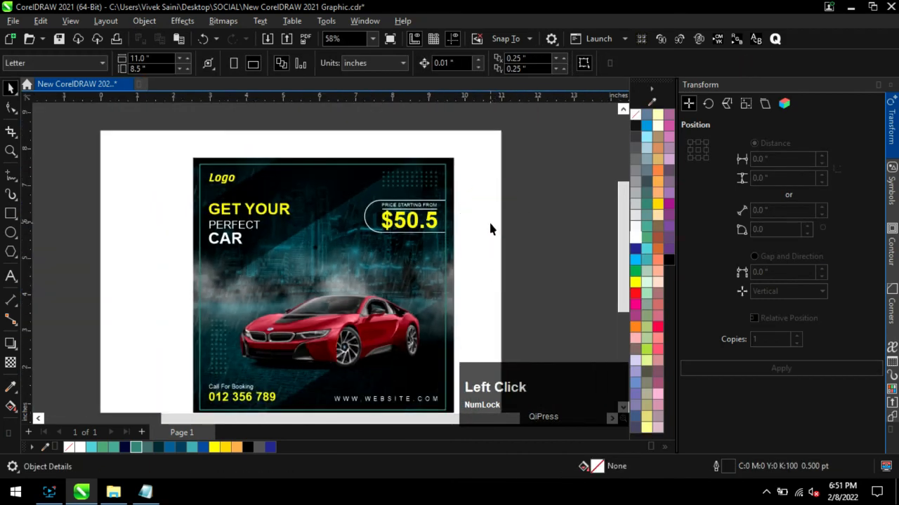
pyautogui.scroll(-1, 397, 211)
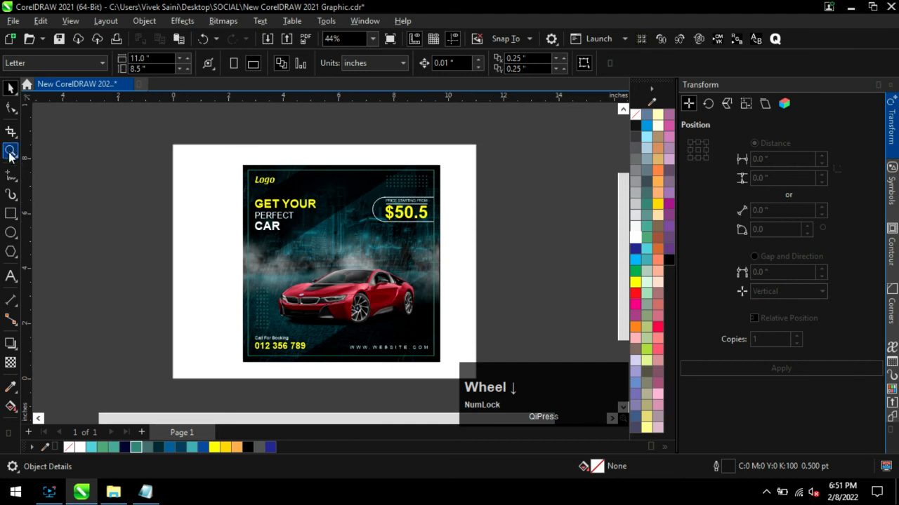
pyautogui.press('z')
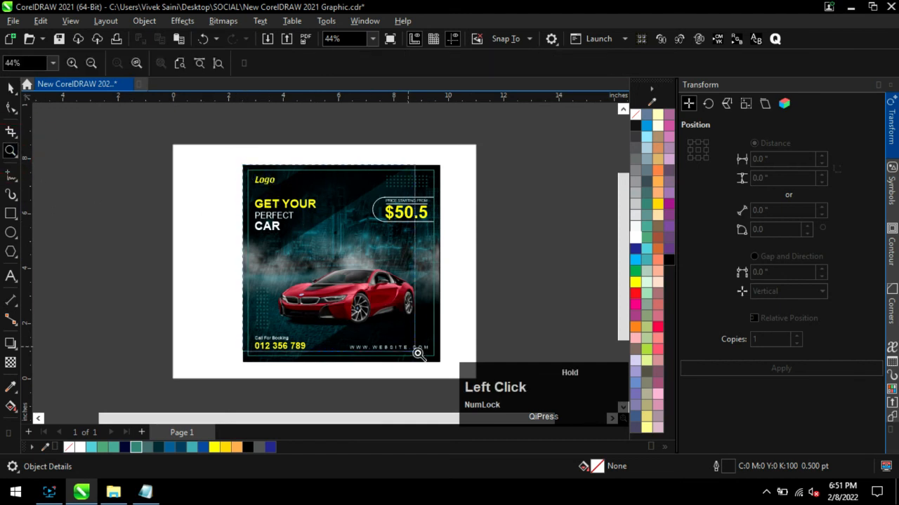
pyautogui.moveTo(417, 355); pyautogui.dragTo(436, 361)
pyautogui.hotkey('ctrl', 's')
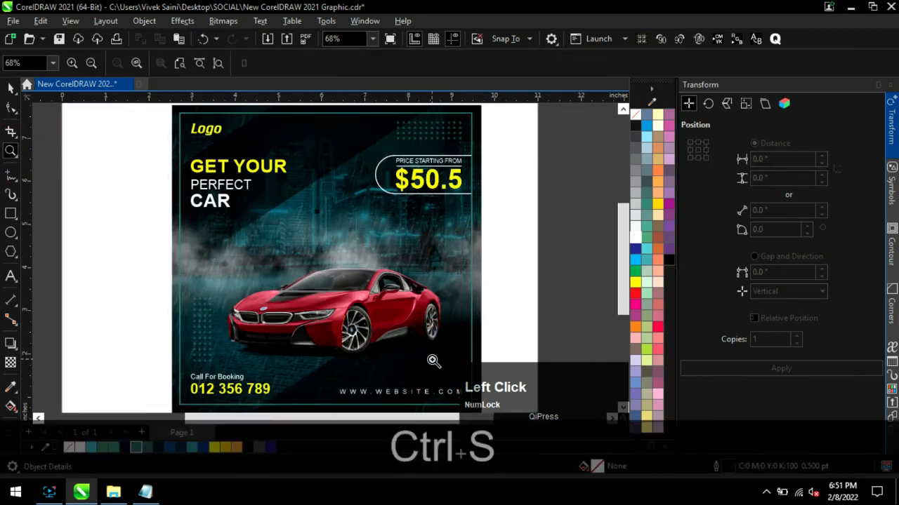
pyautogui.click(391, 39)
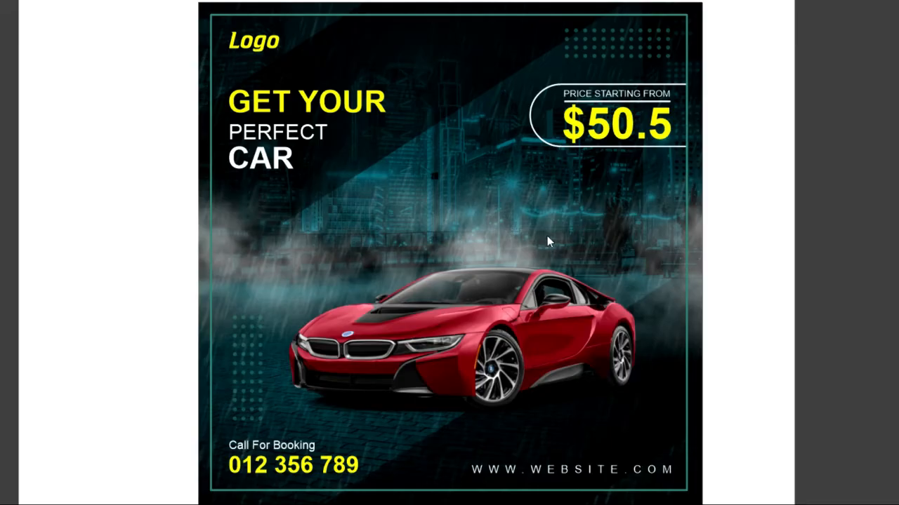